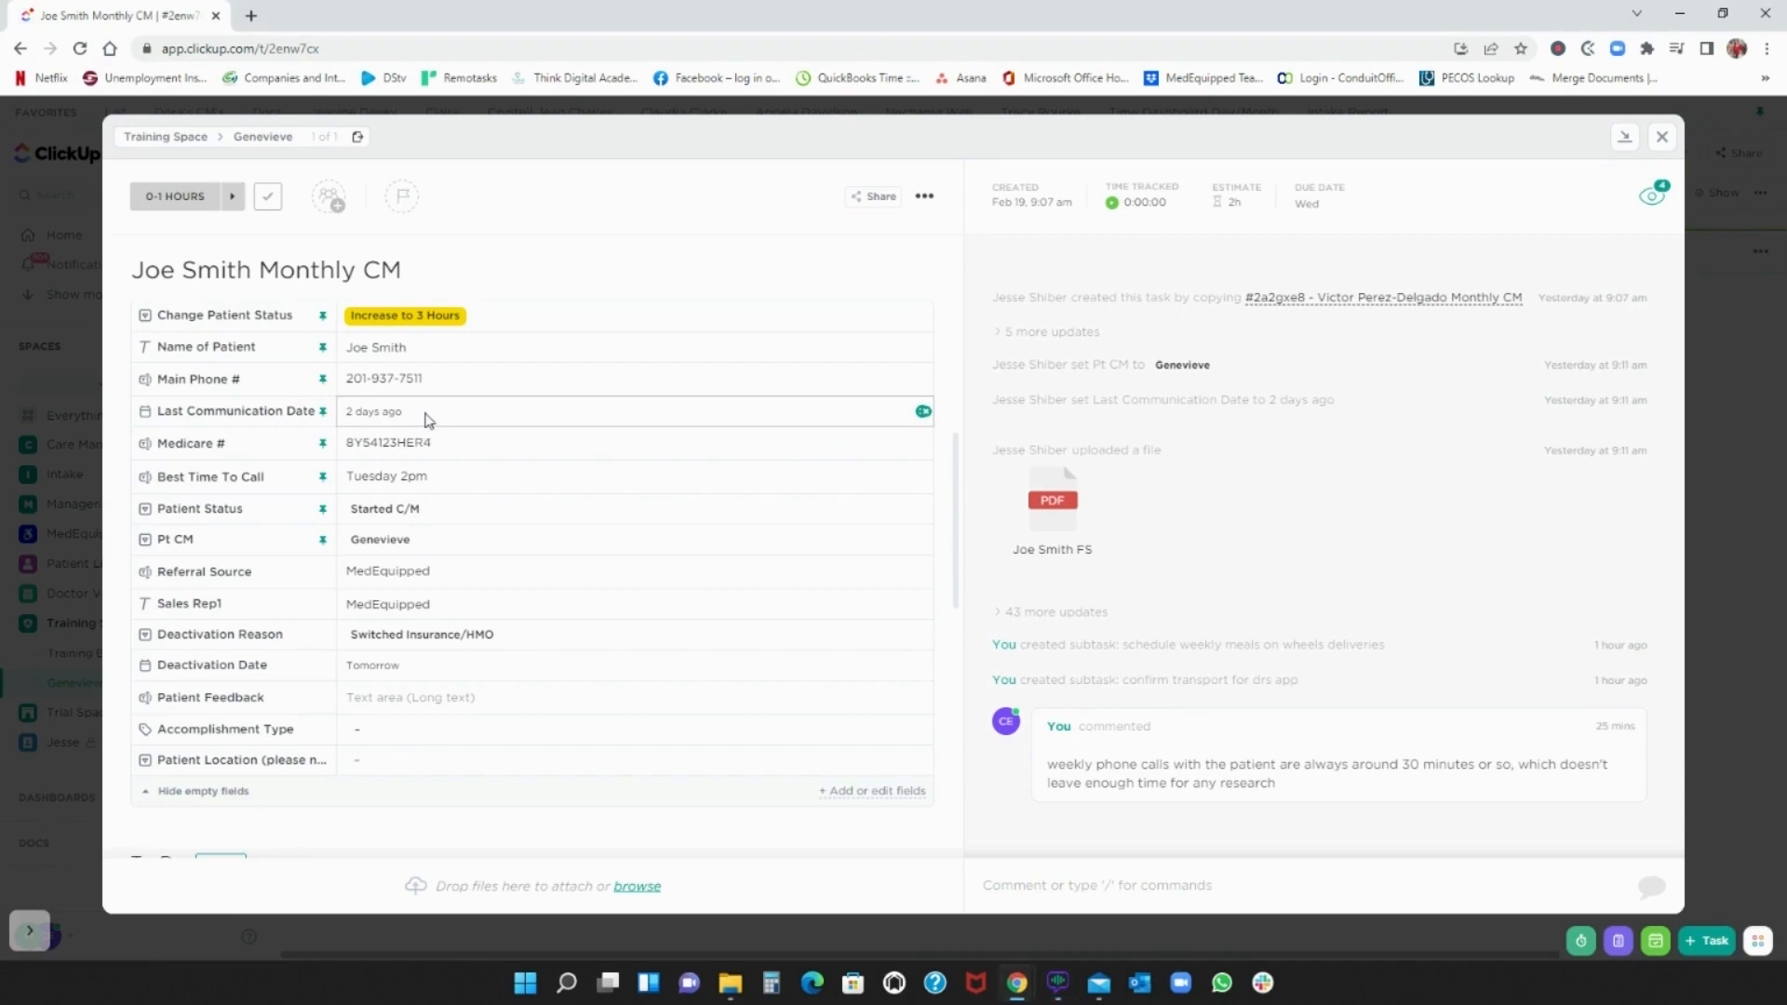
# - Set the patient's Last Communication Date to February 14, 2022
pyautogui.click(427, 421)
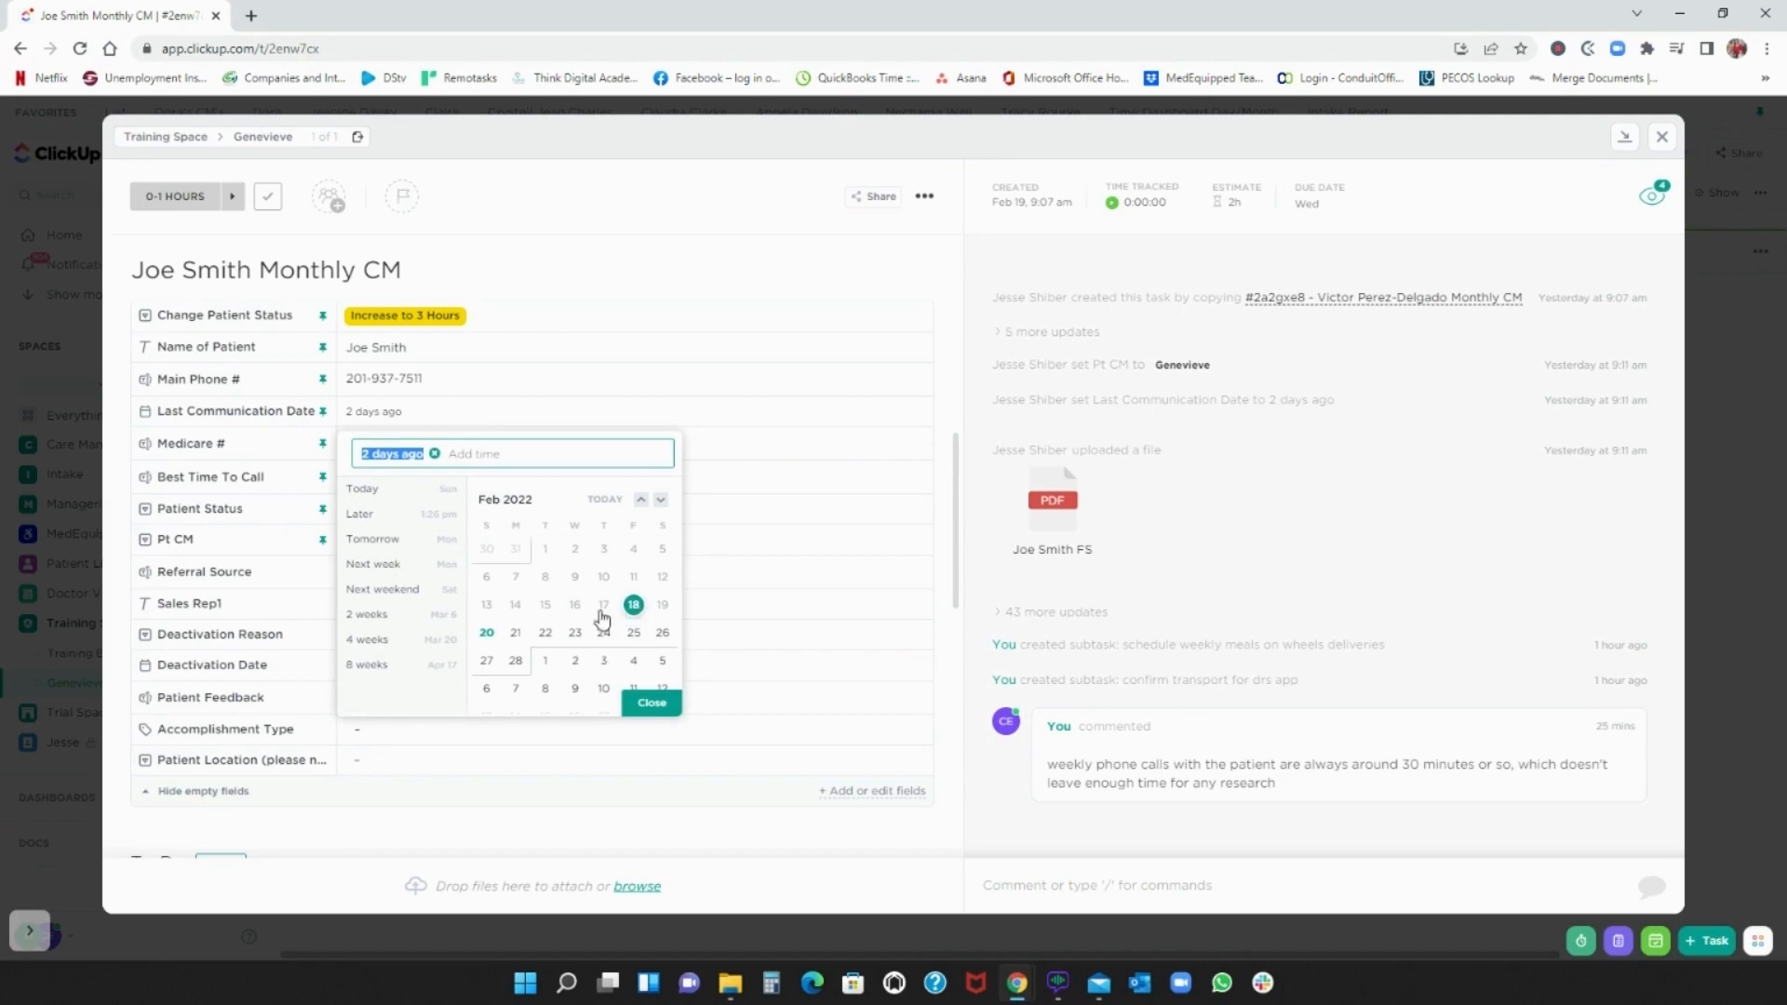
pyautogui.click(515, 633)
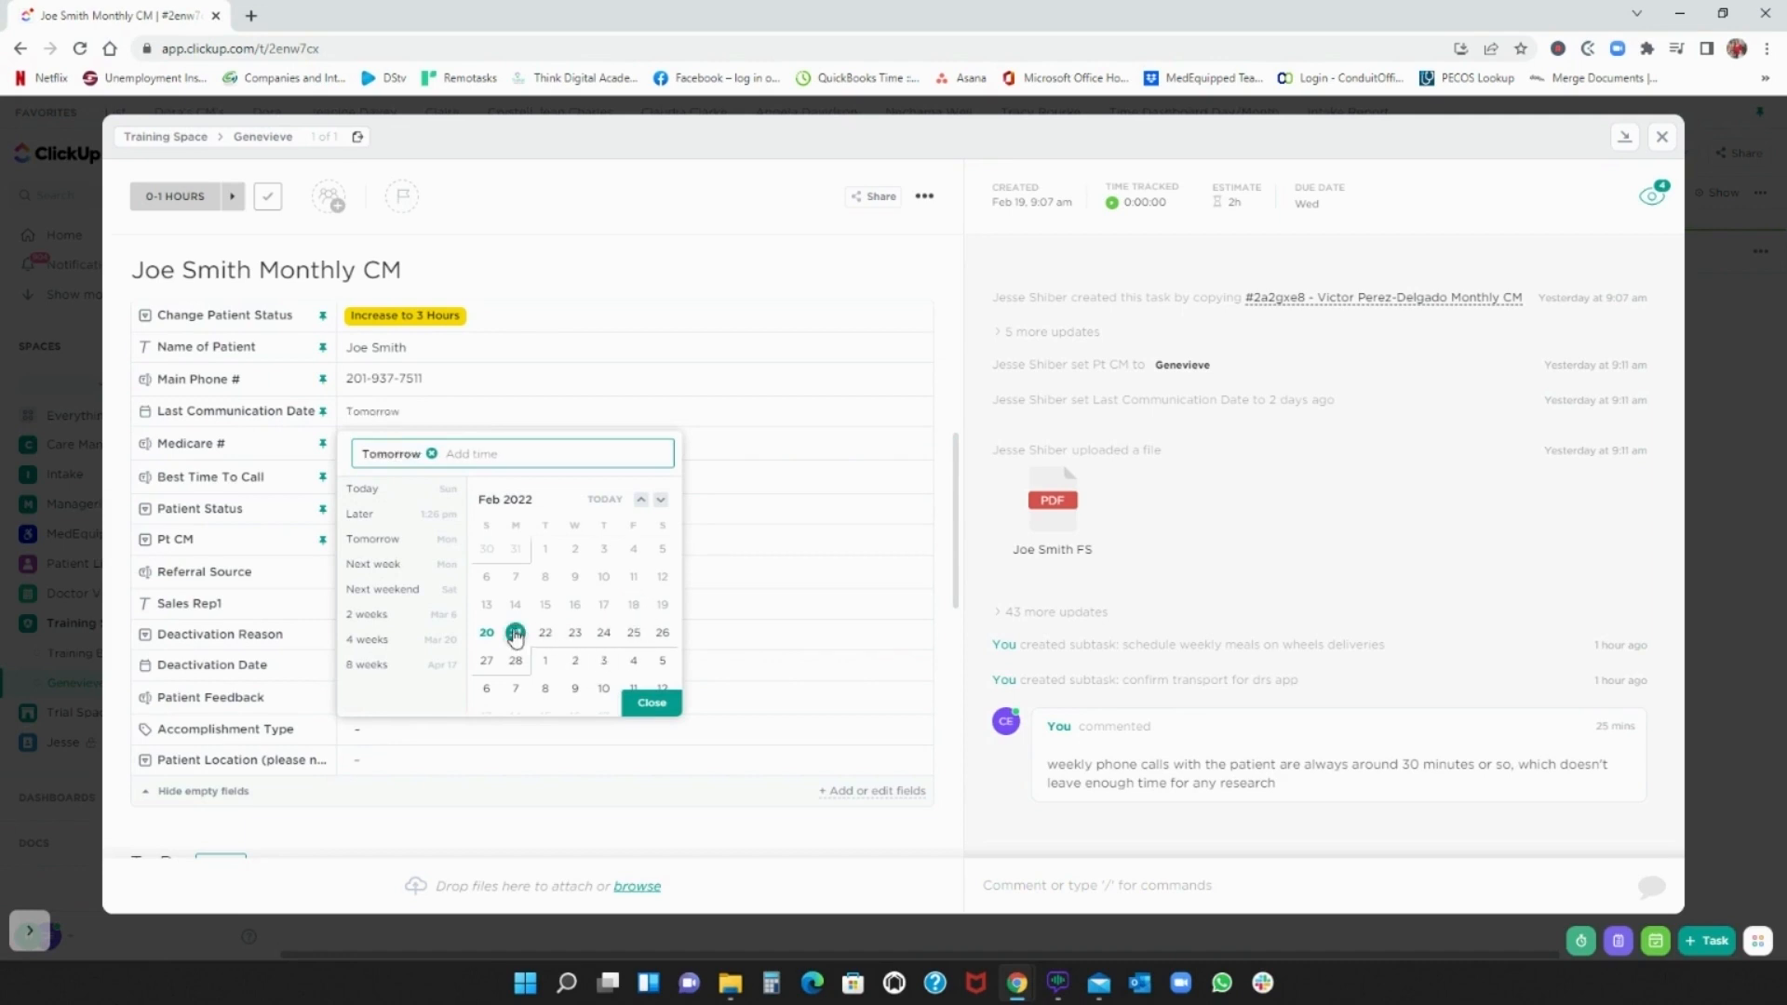
pyautogui.click(516, 605)
pyautogui.click(445, 421)
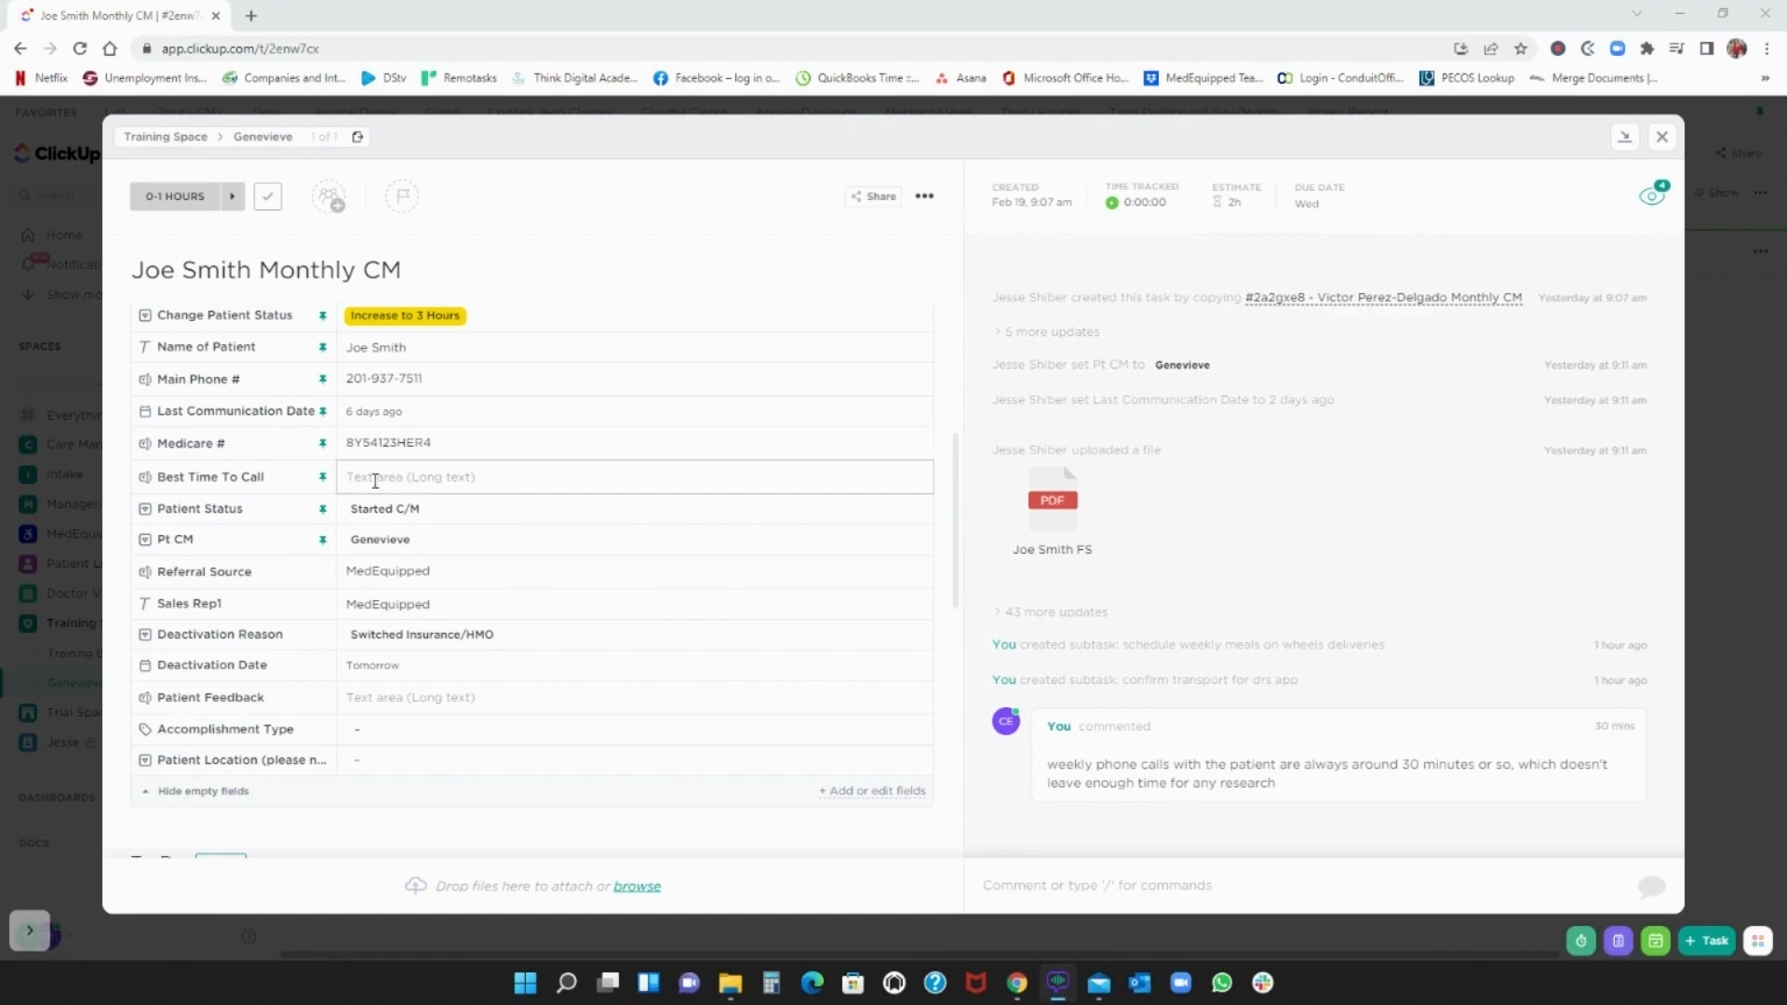
# - Enter "Tuesday 2pm" as the patient's Best Time To Call
pyautogui.click(516, 478)
pyautogui.write('Tuesday 2pm')
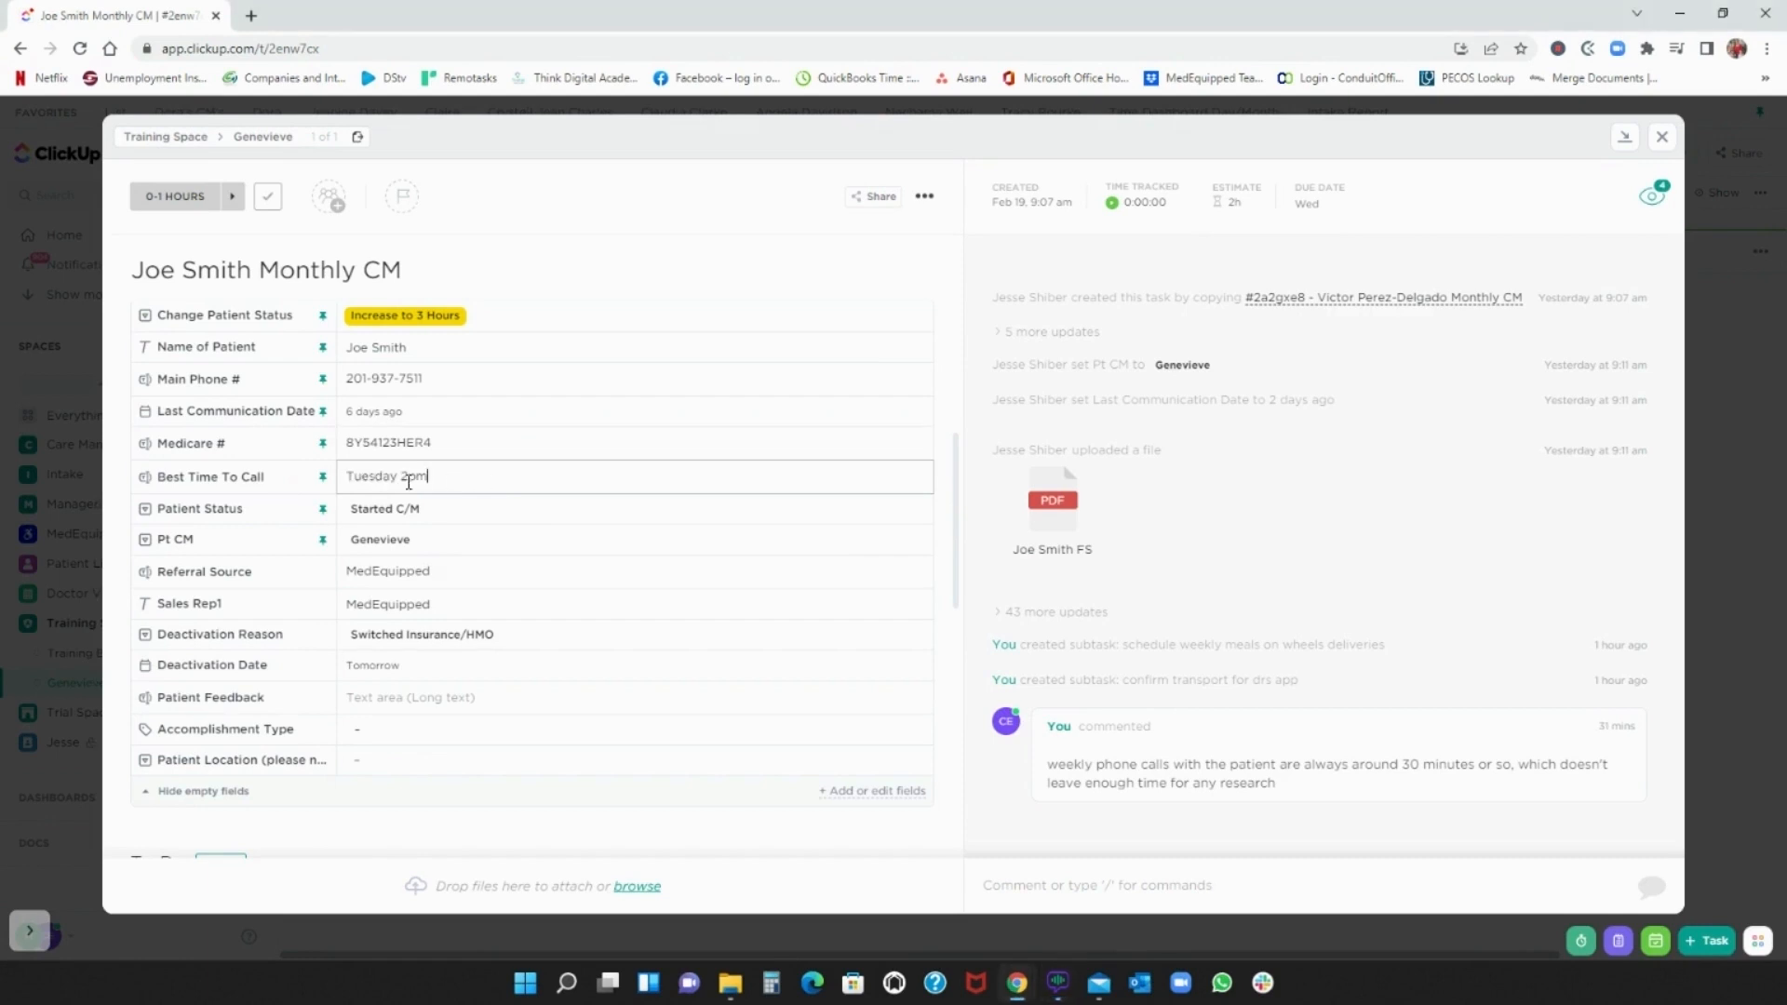
pyautogui.press('Return')
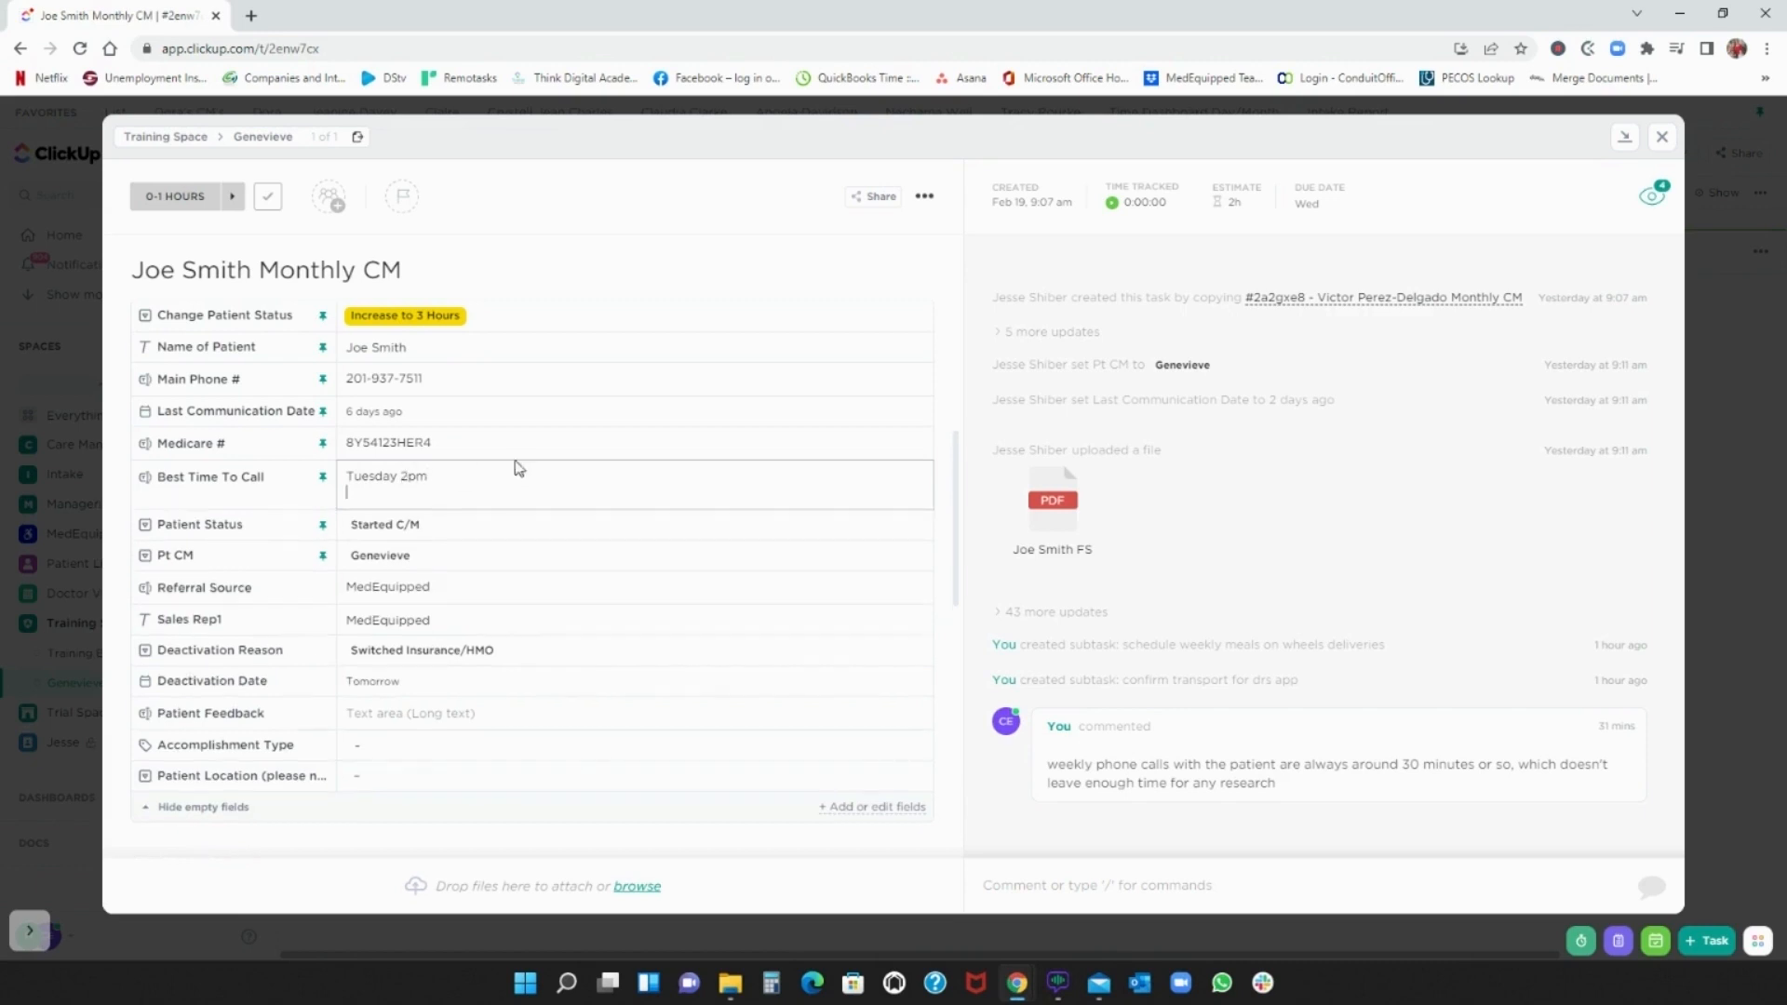
pyautogui.click(539, 425)
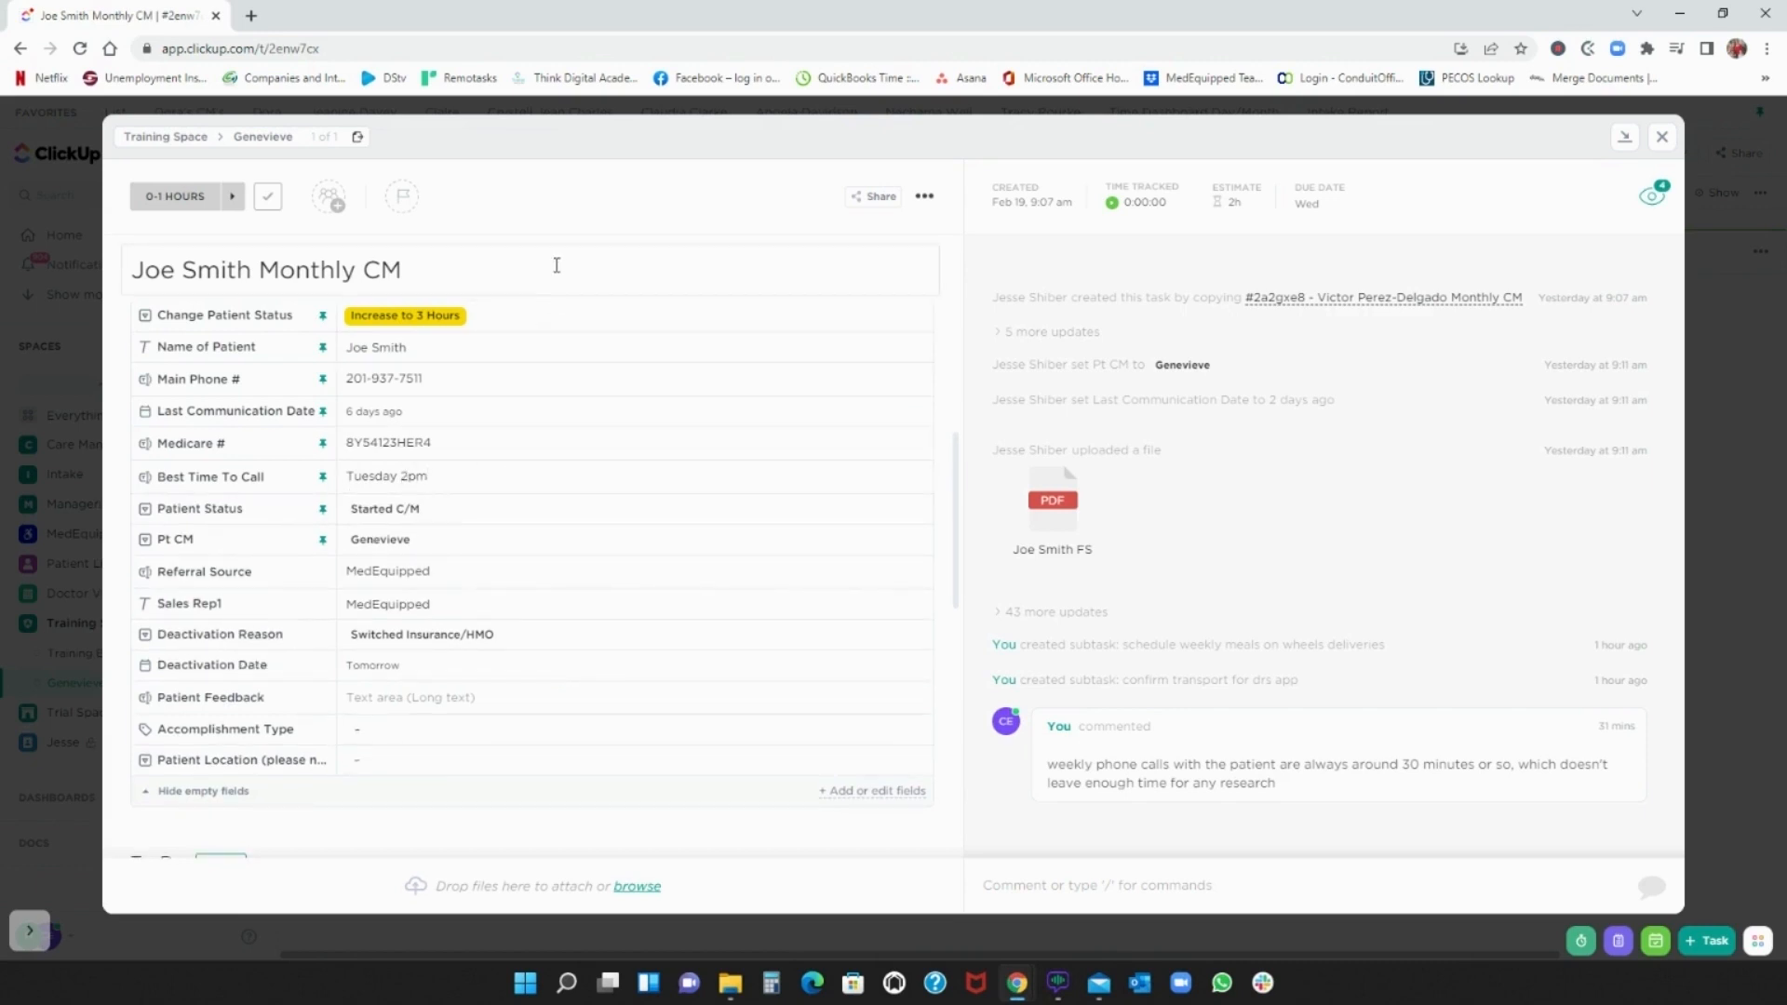
pyautogui.click(407, 476)
# - Review the available Patient Status options without changing the selection
pyautogui.click(449, 519)
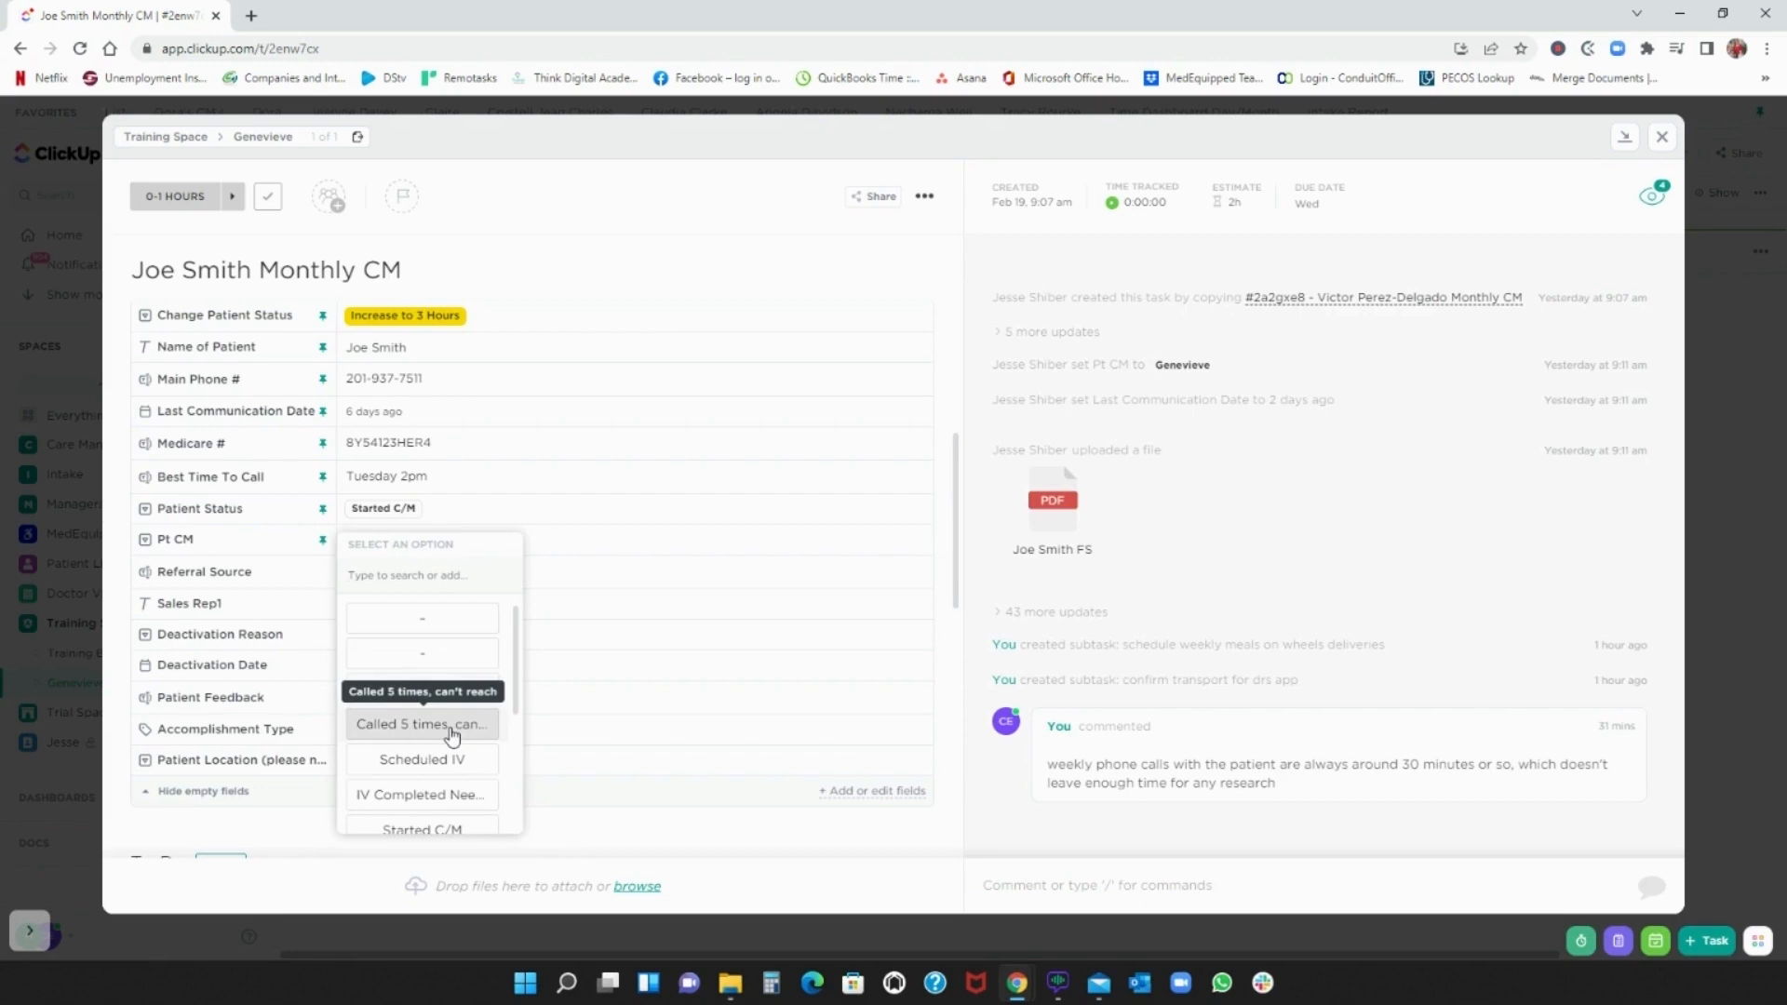
pyautogui.scroll(-1, 452, 735)
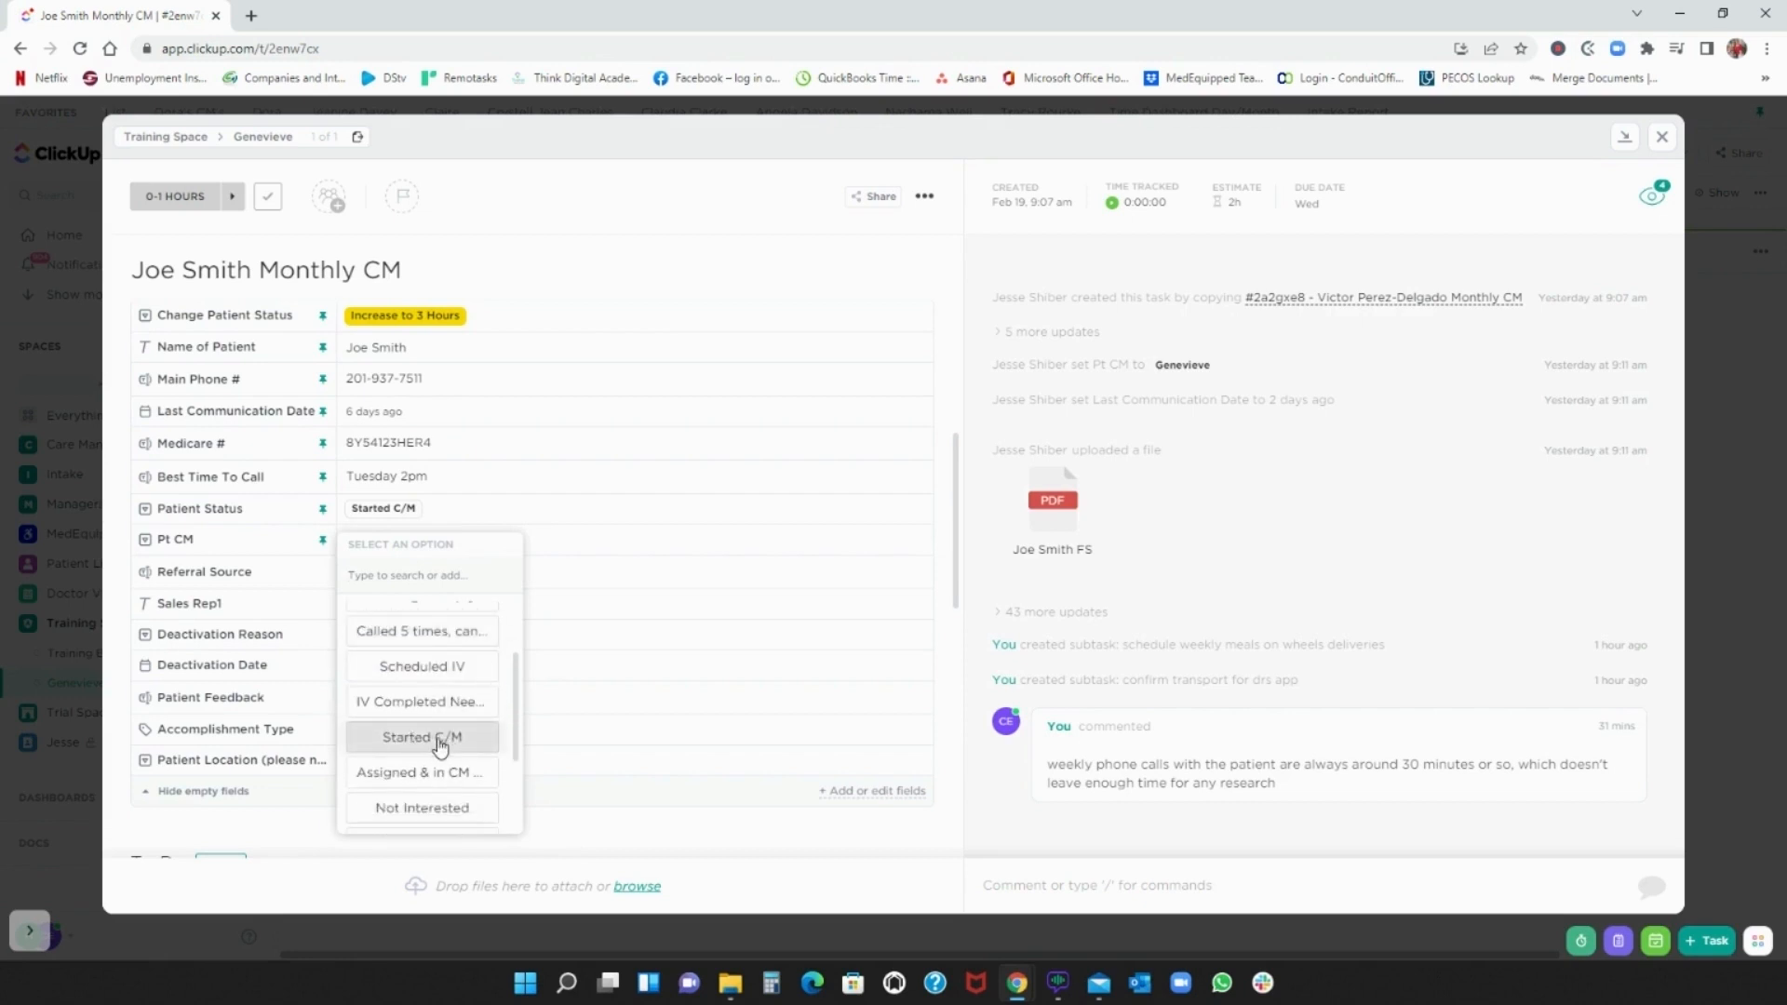
pyautogui.scroll(-1, 440, 746)
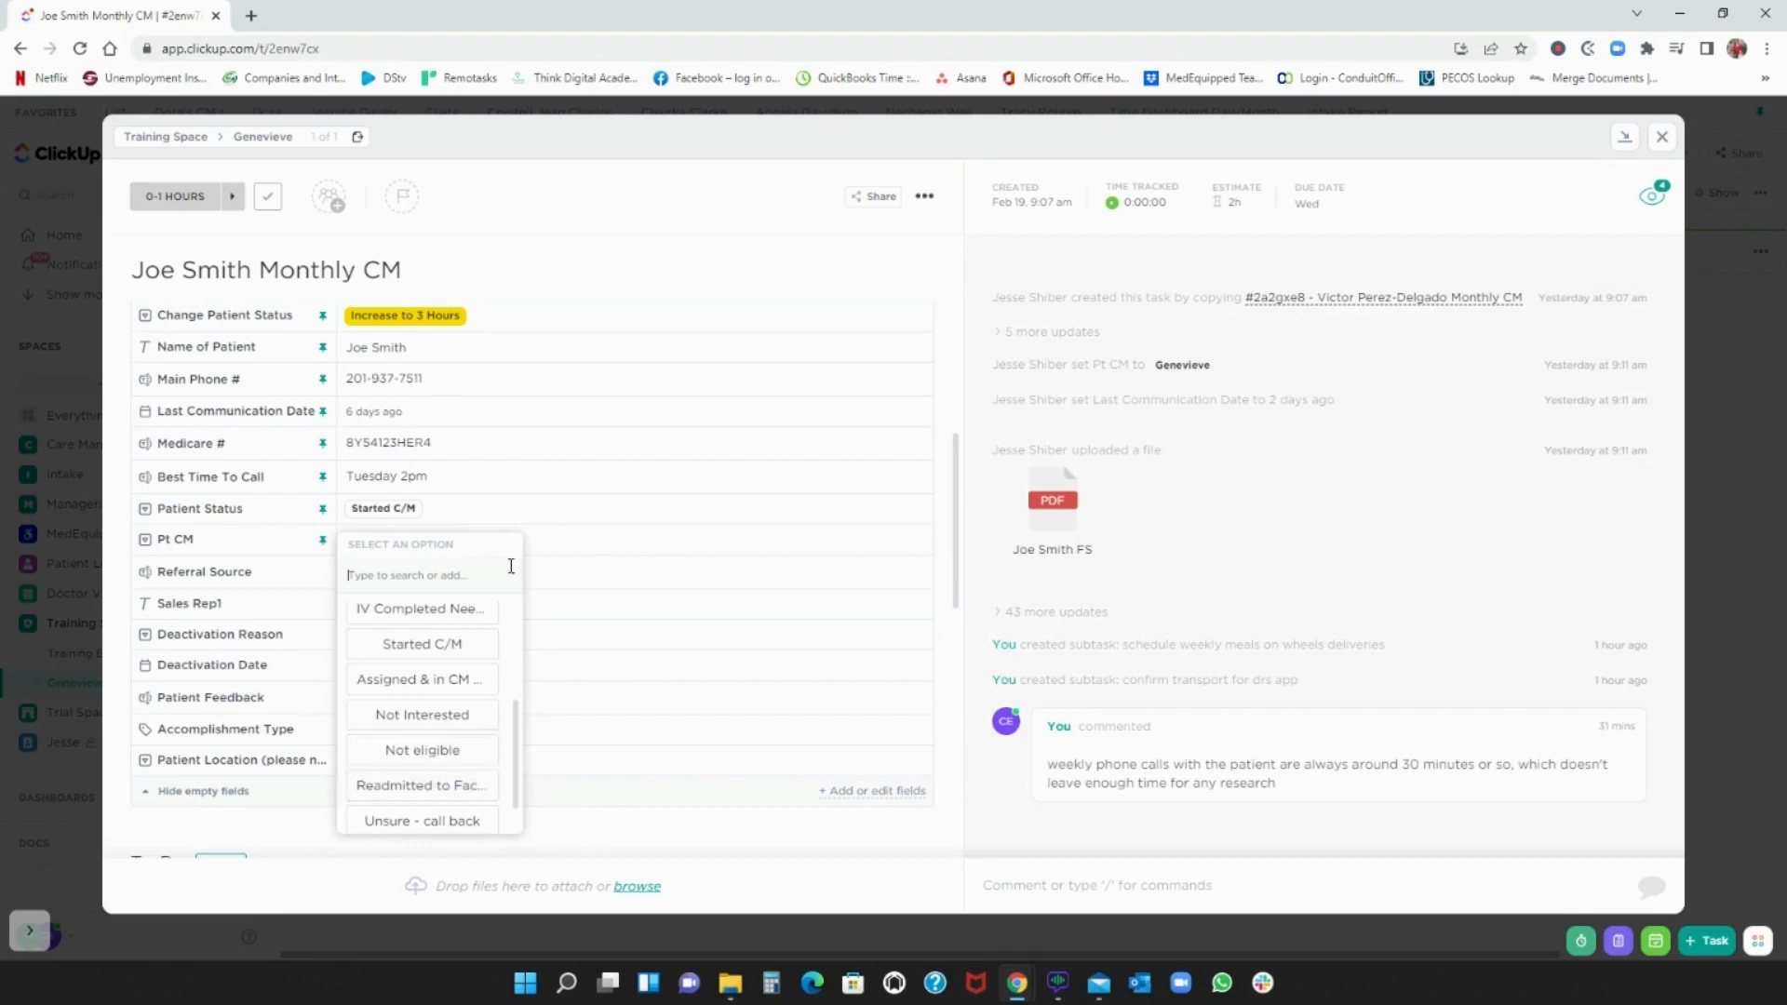
pyautogui.click(500, 516)
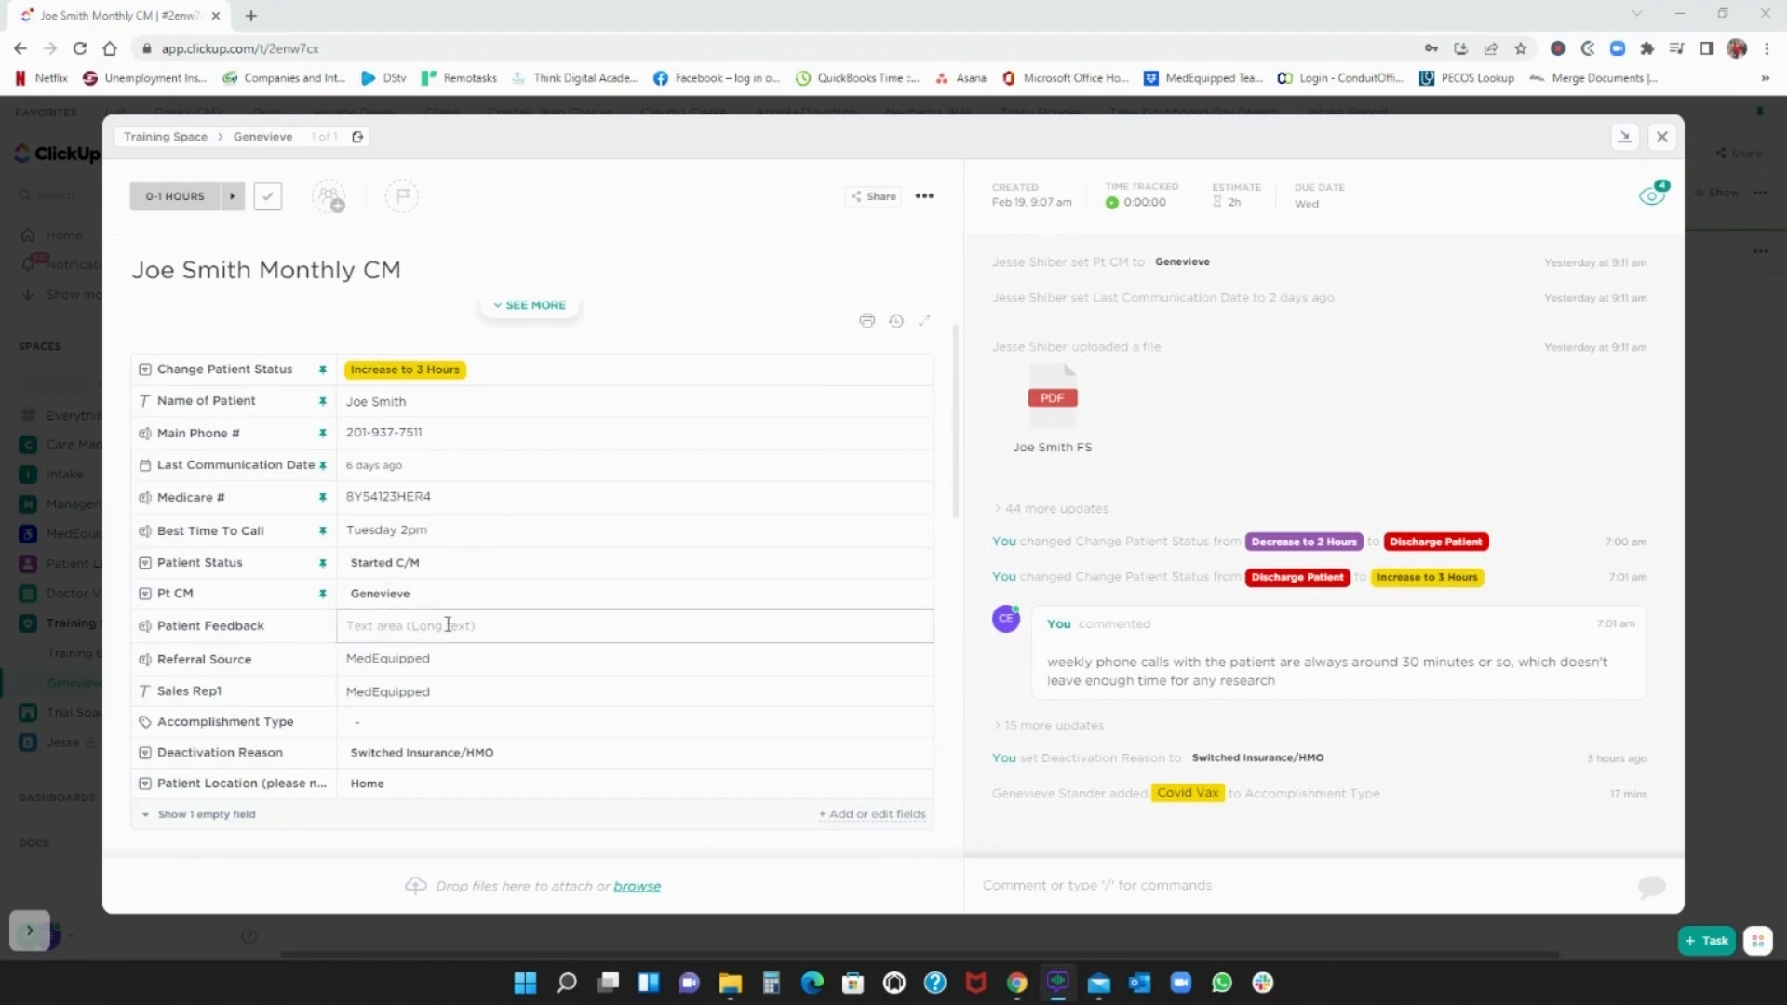
# - Enter the Patient Feedback "patient loves weekly phone calls, appreciates our assistance. patient is unhappy with current wheelchair"
pyautogui.click(502, 629)
pyautogui.write('patient loves weekly phone calls, appreciates our assistance')
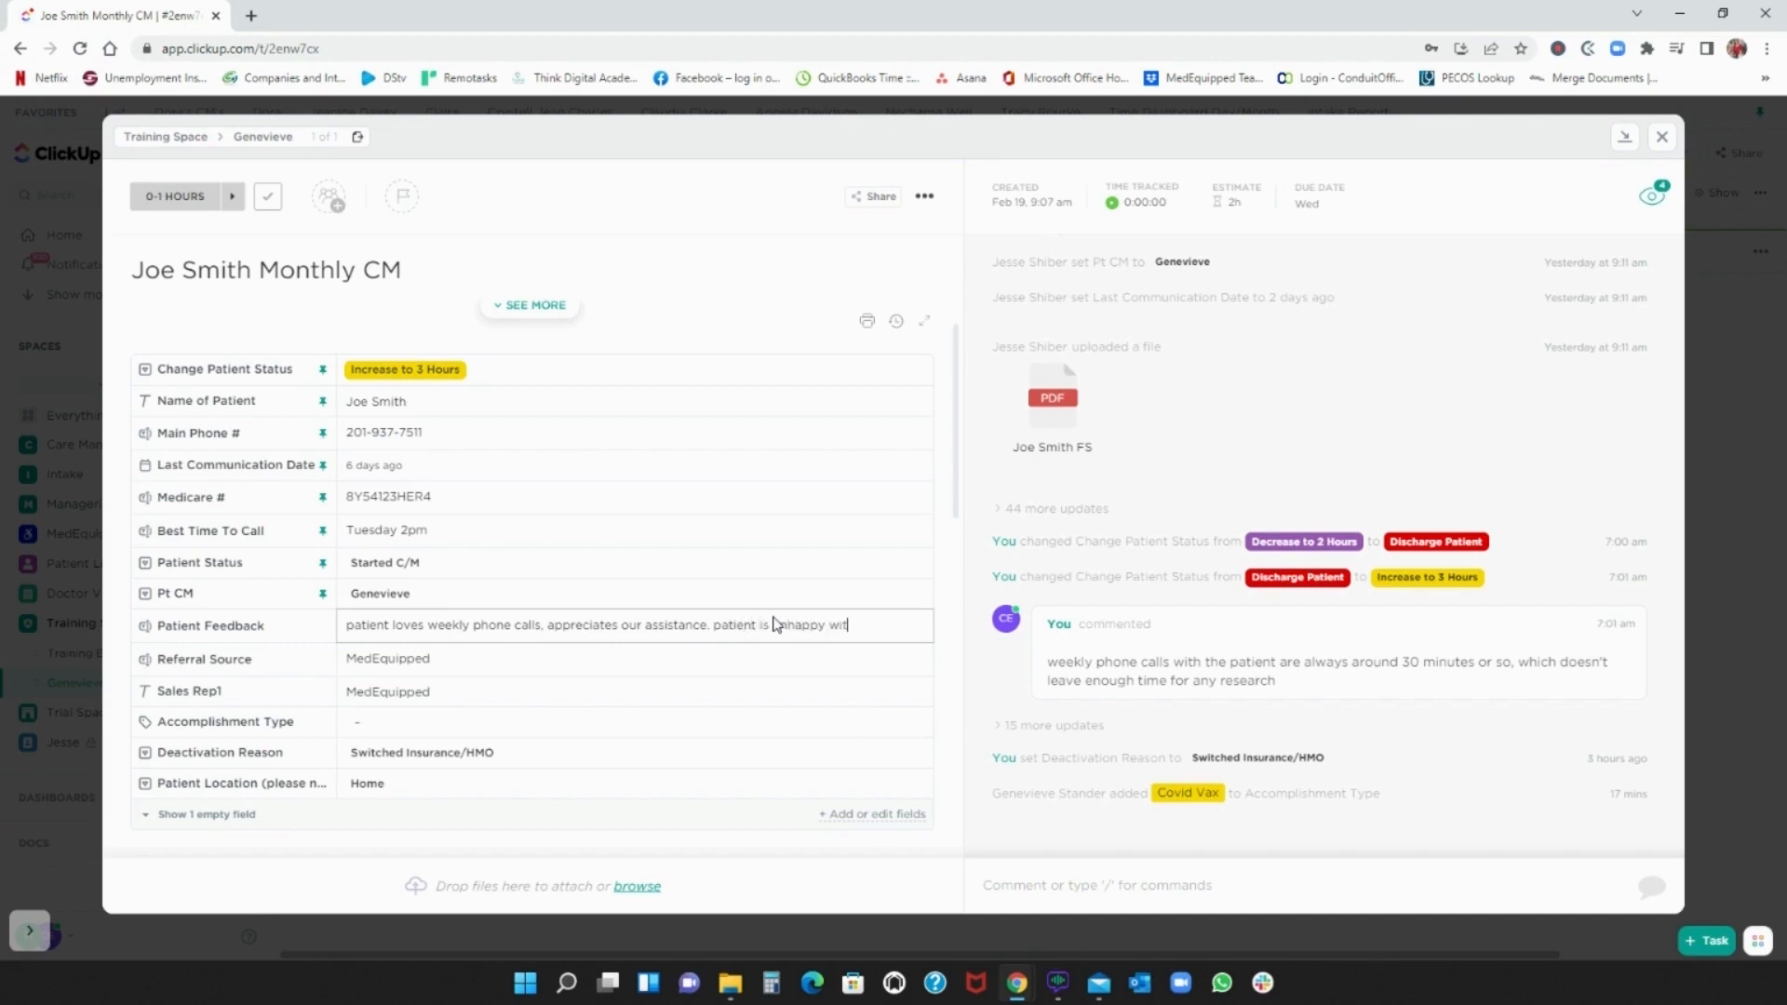
pyautogui.write('rrent wheelchair')
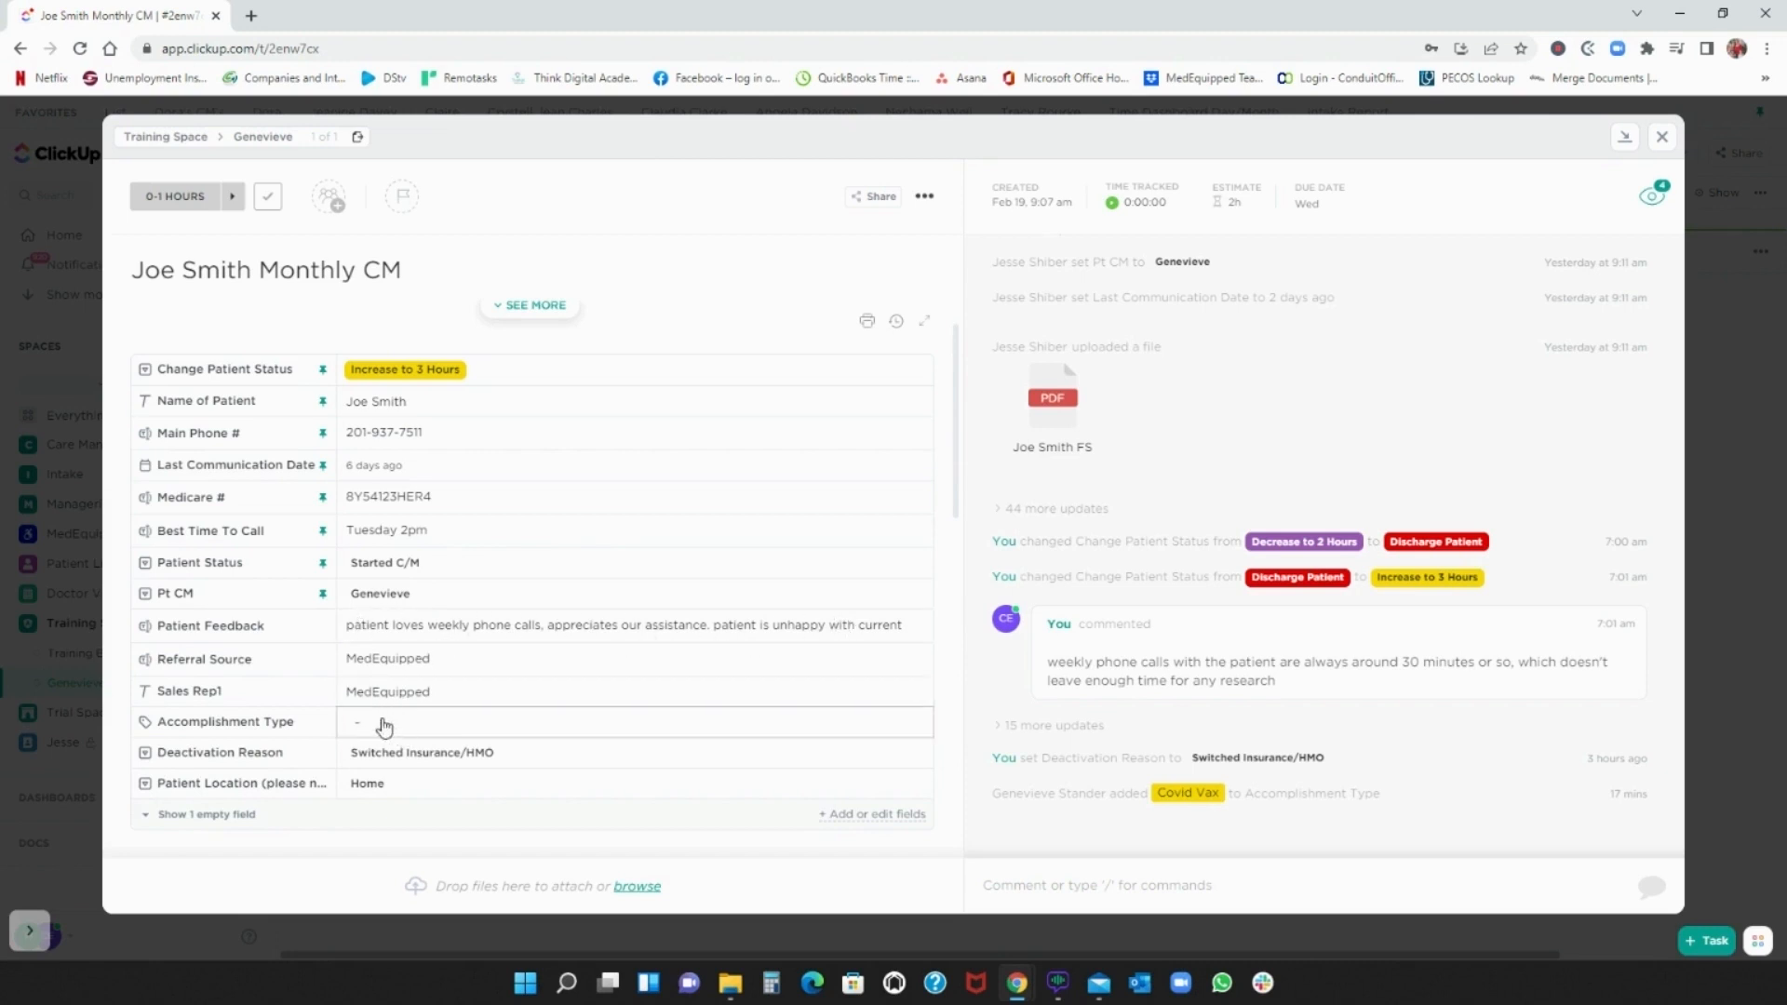
# - Add the DME and HHA labels to the Accomplishment Type field
pyautogui.scroll(-1, 395, 731)
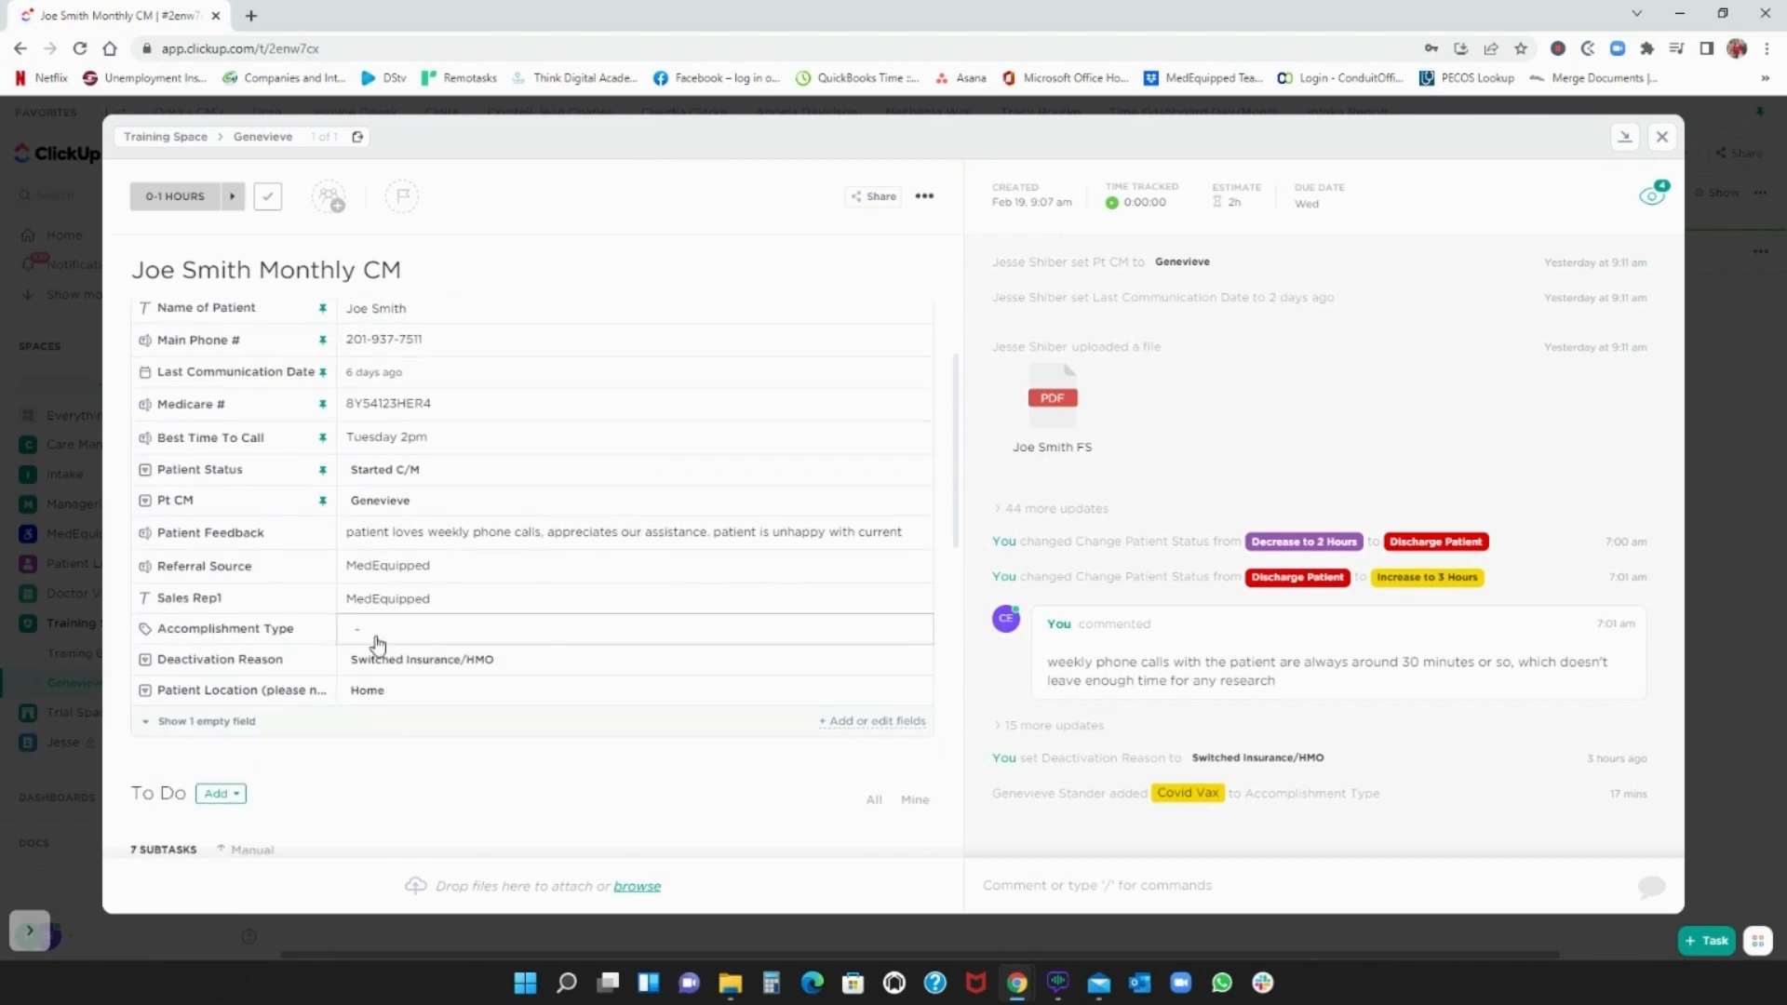
pyautogui.click(379, 640)
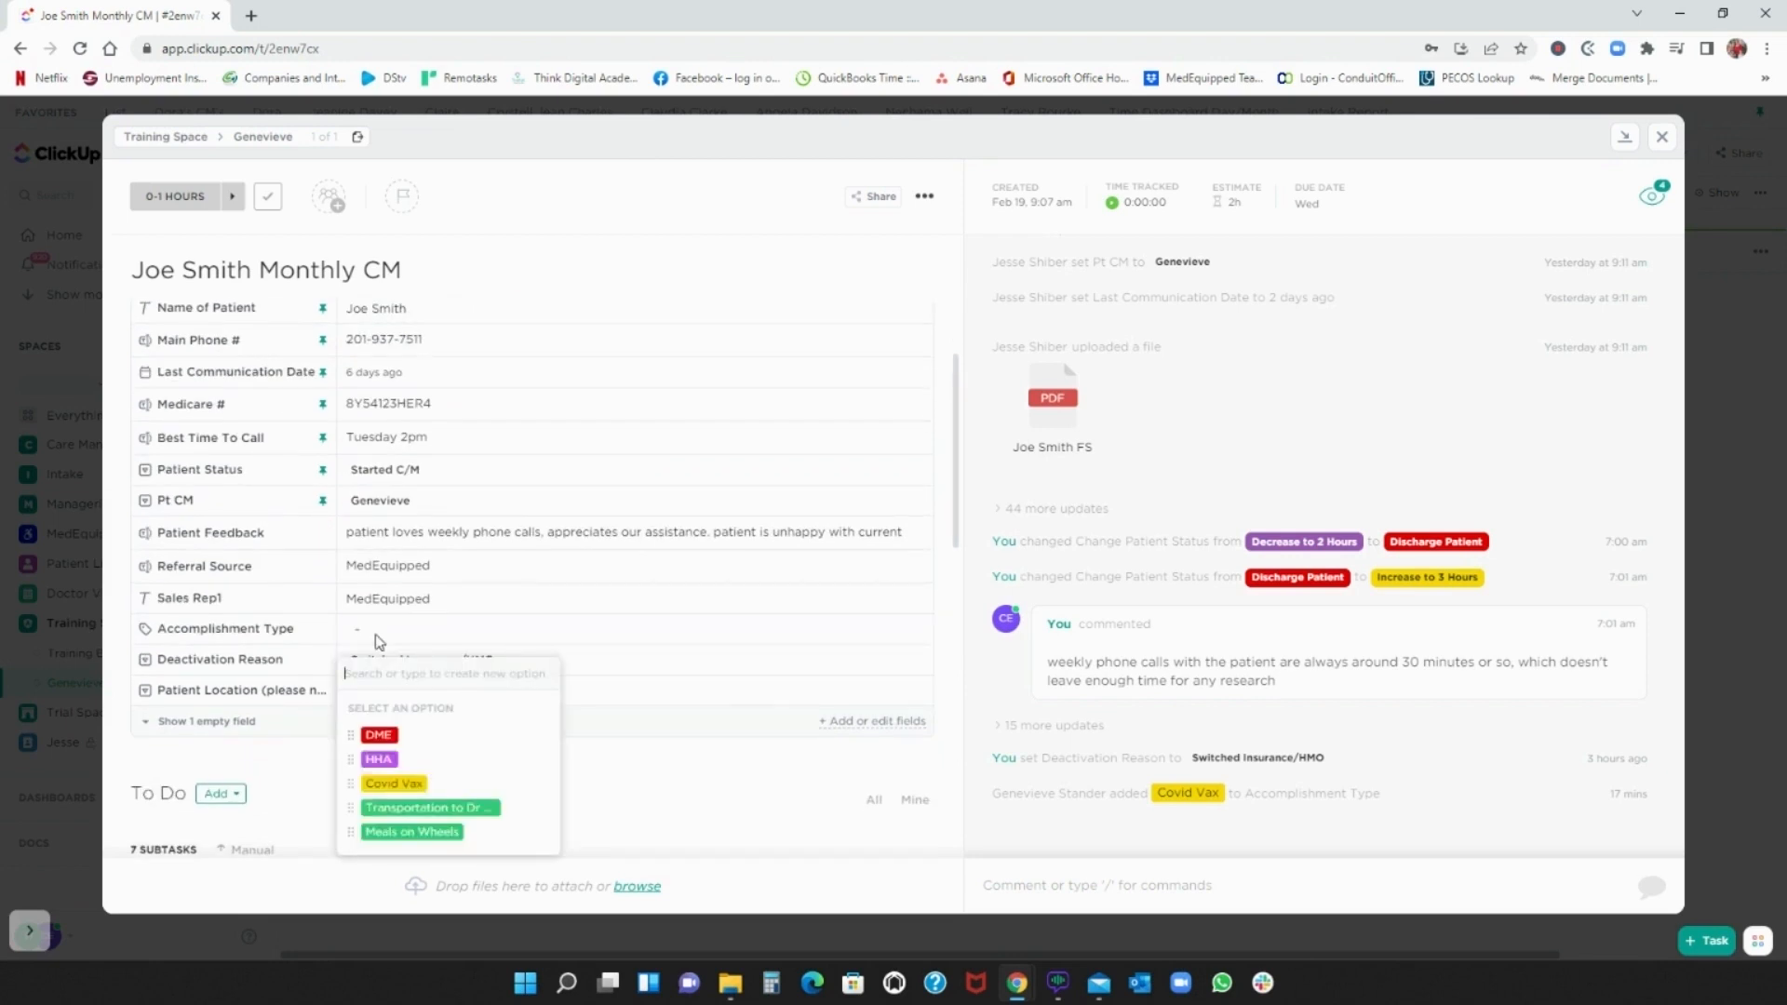
pyautogui.click(384, 735)
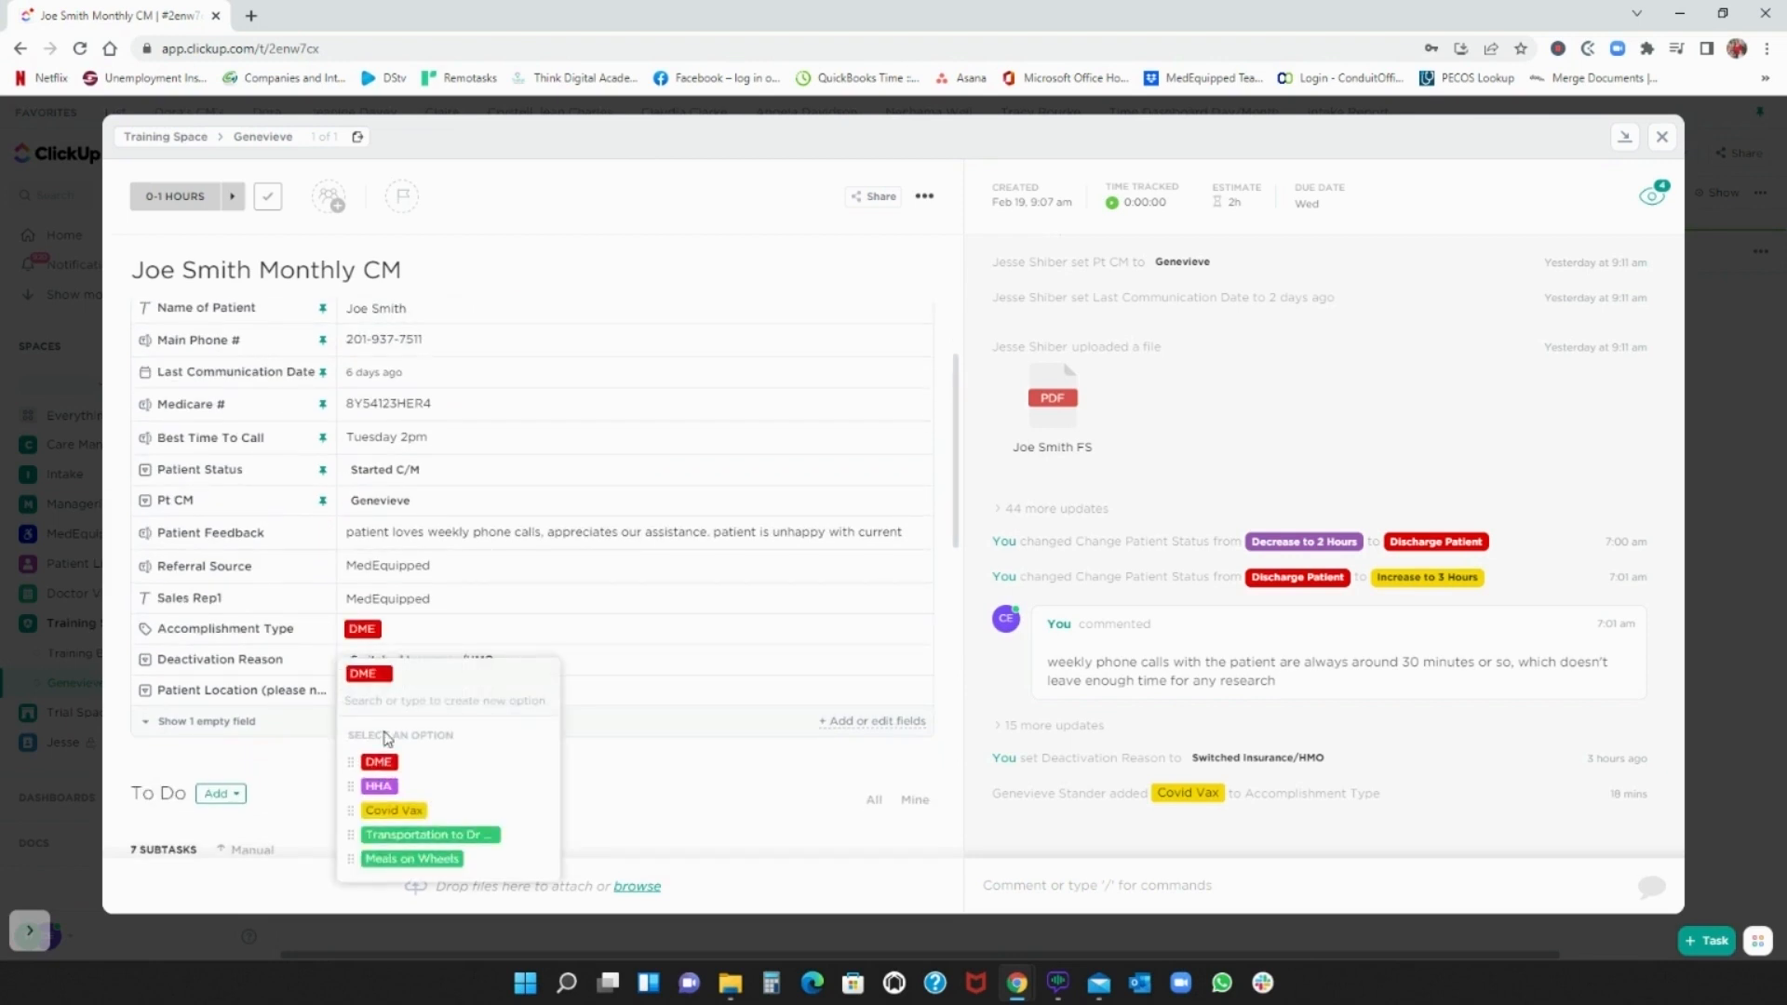
pyautogui.click(378, 789)
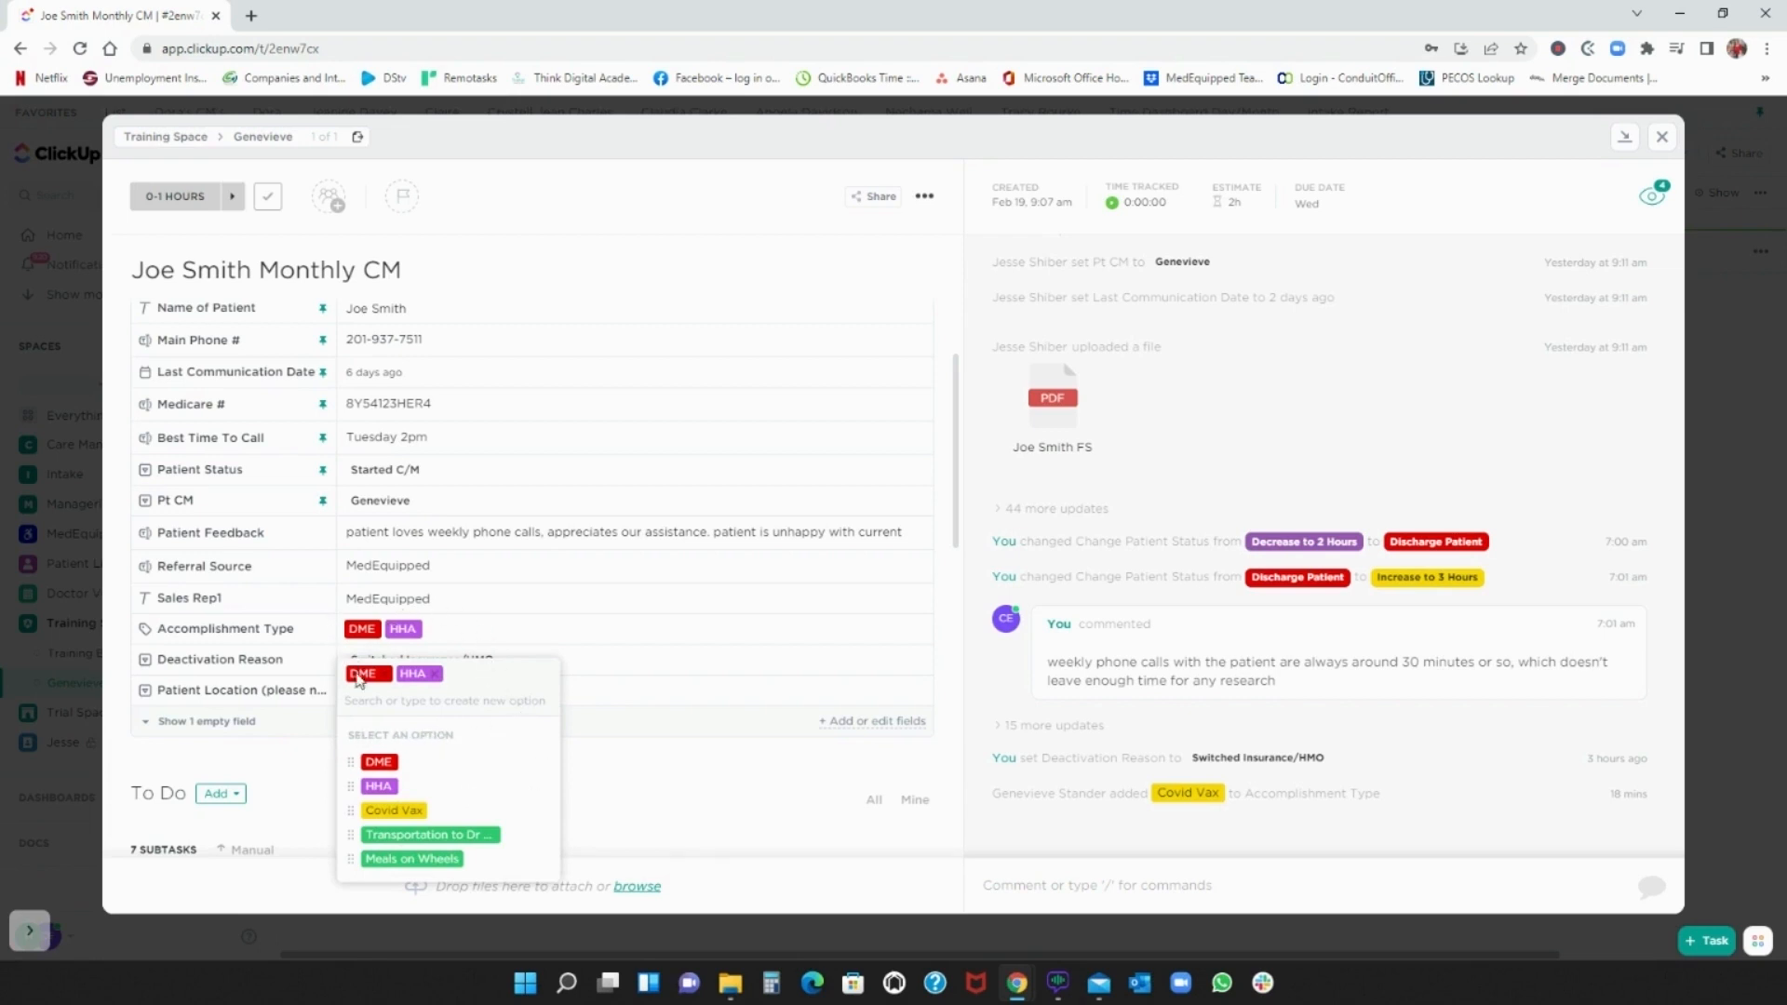
# - Create a new Accomplishment Type label named "flowers for sister"
pyautogui.click(485, 694)
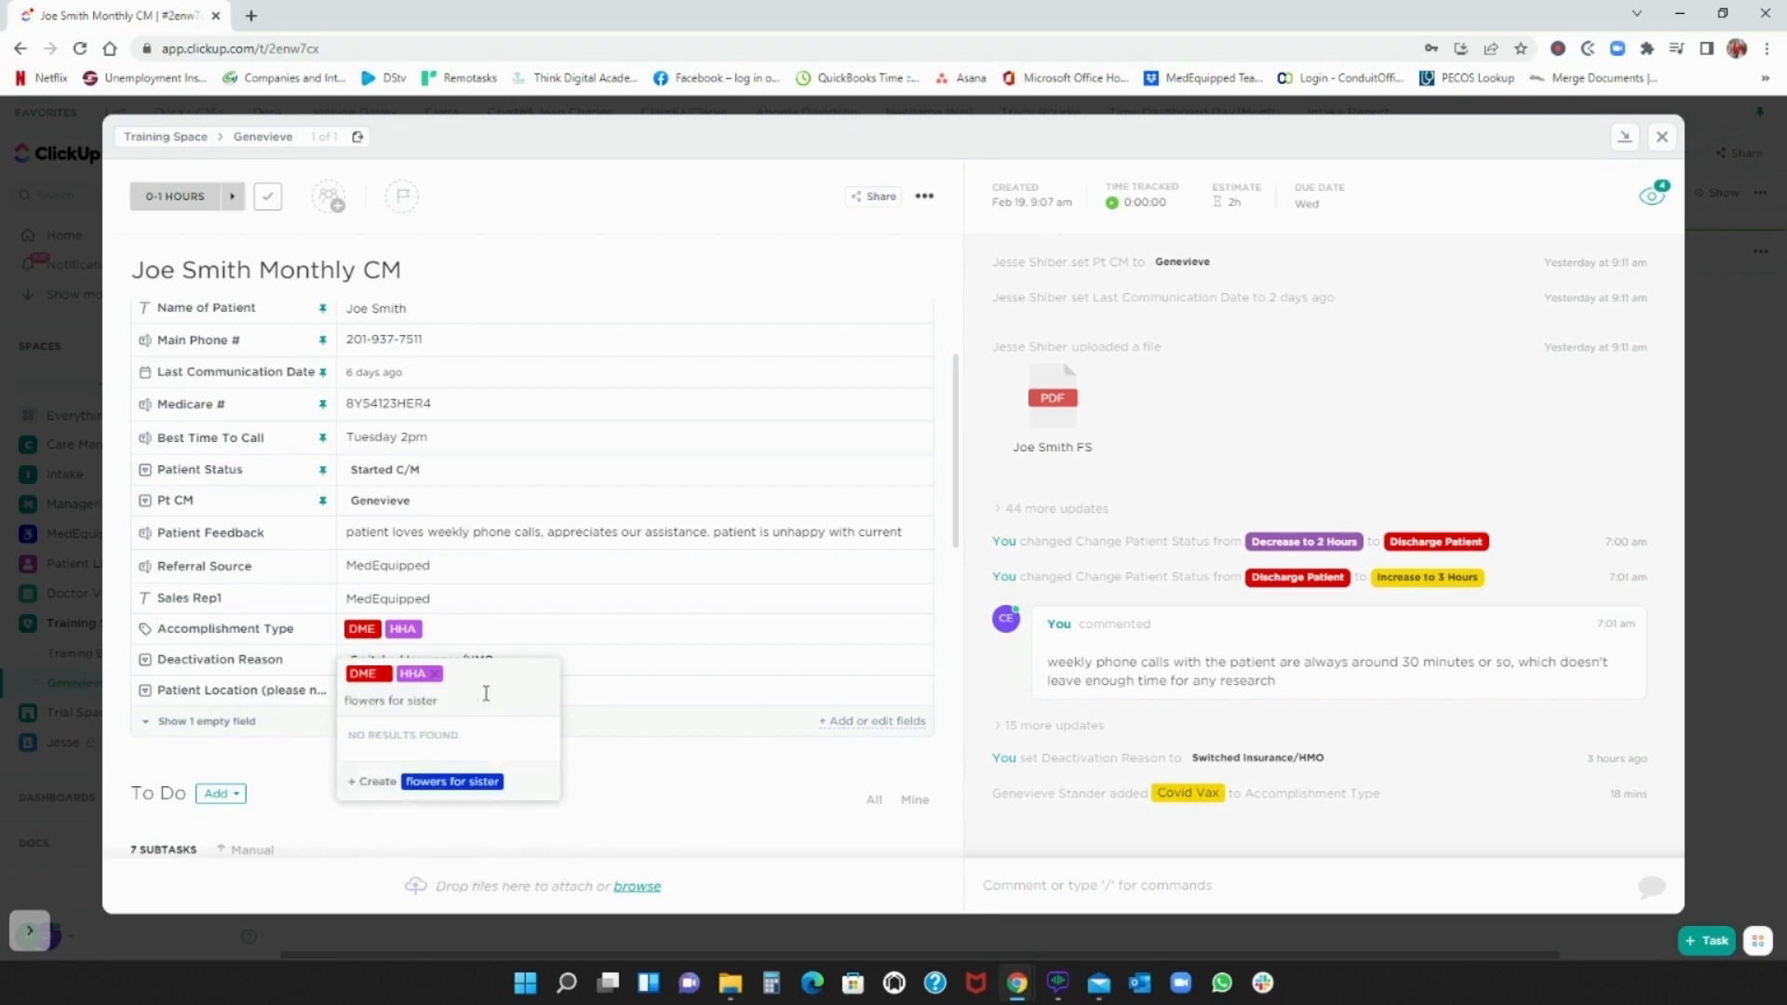
pyautogui.click(432, 784)
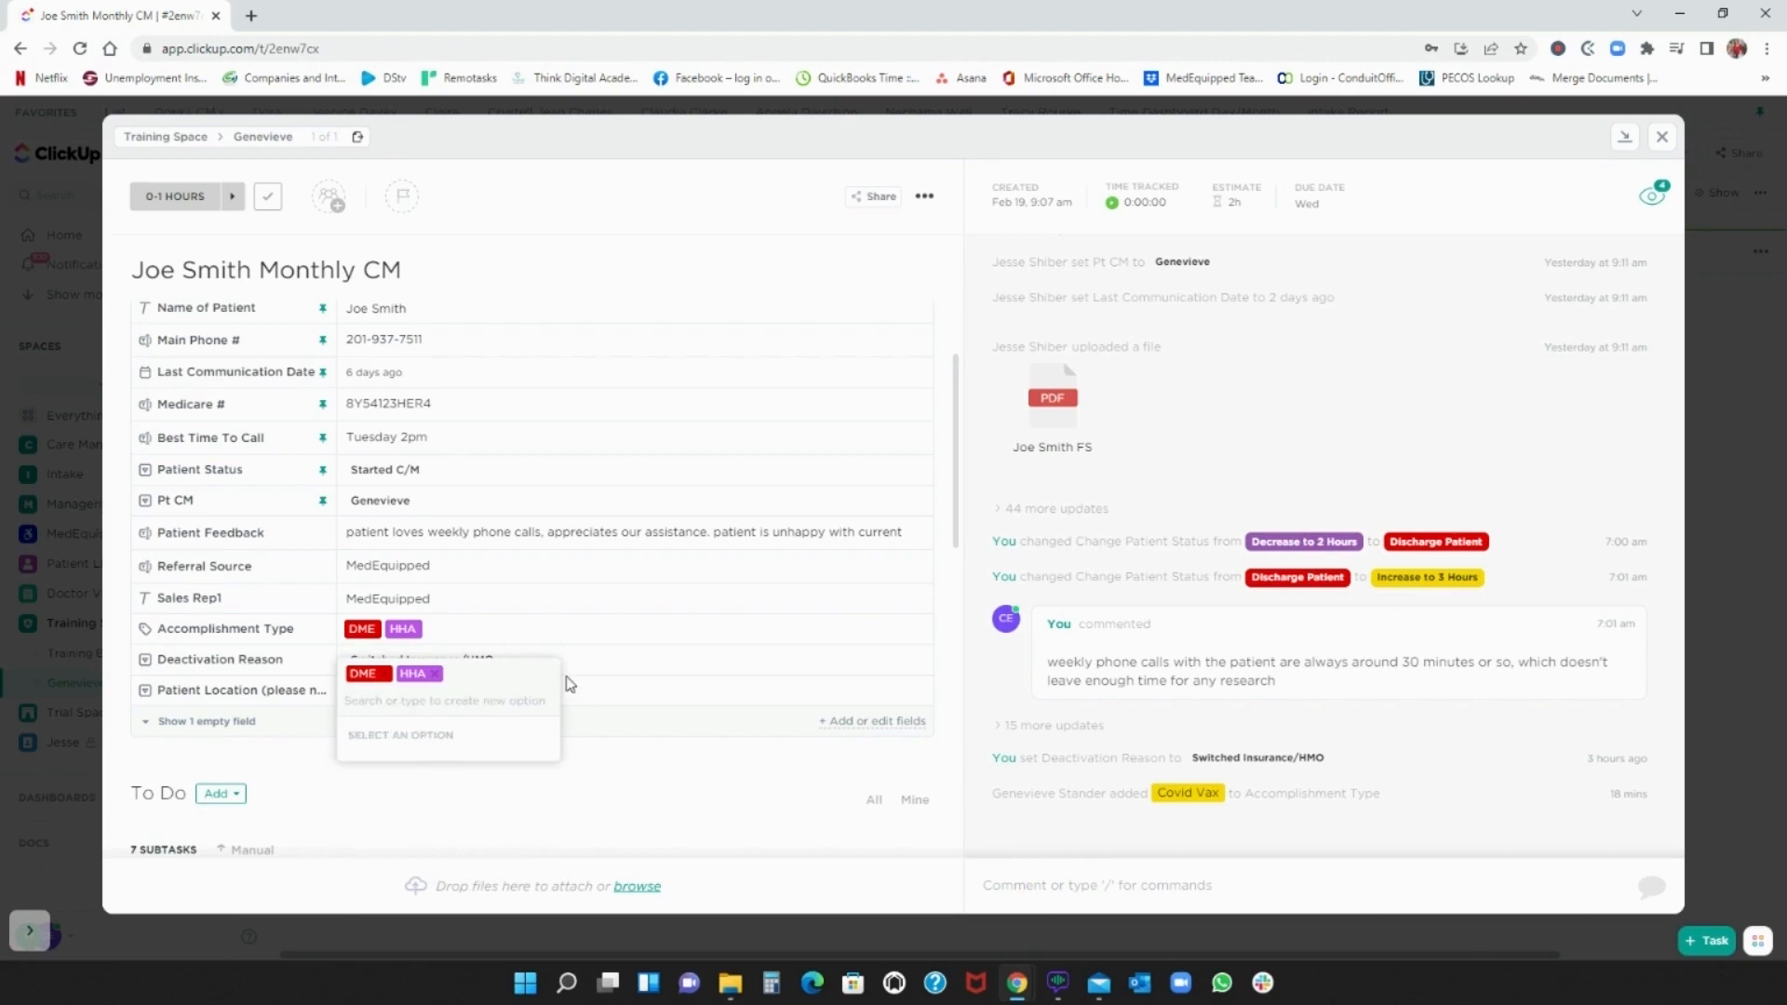
pyautogui.click(467, 636)
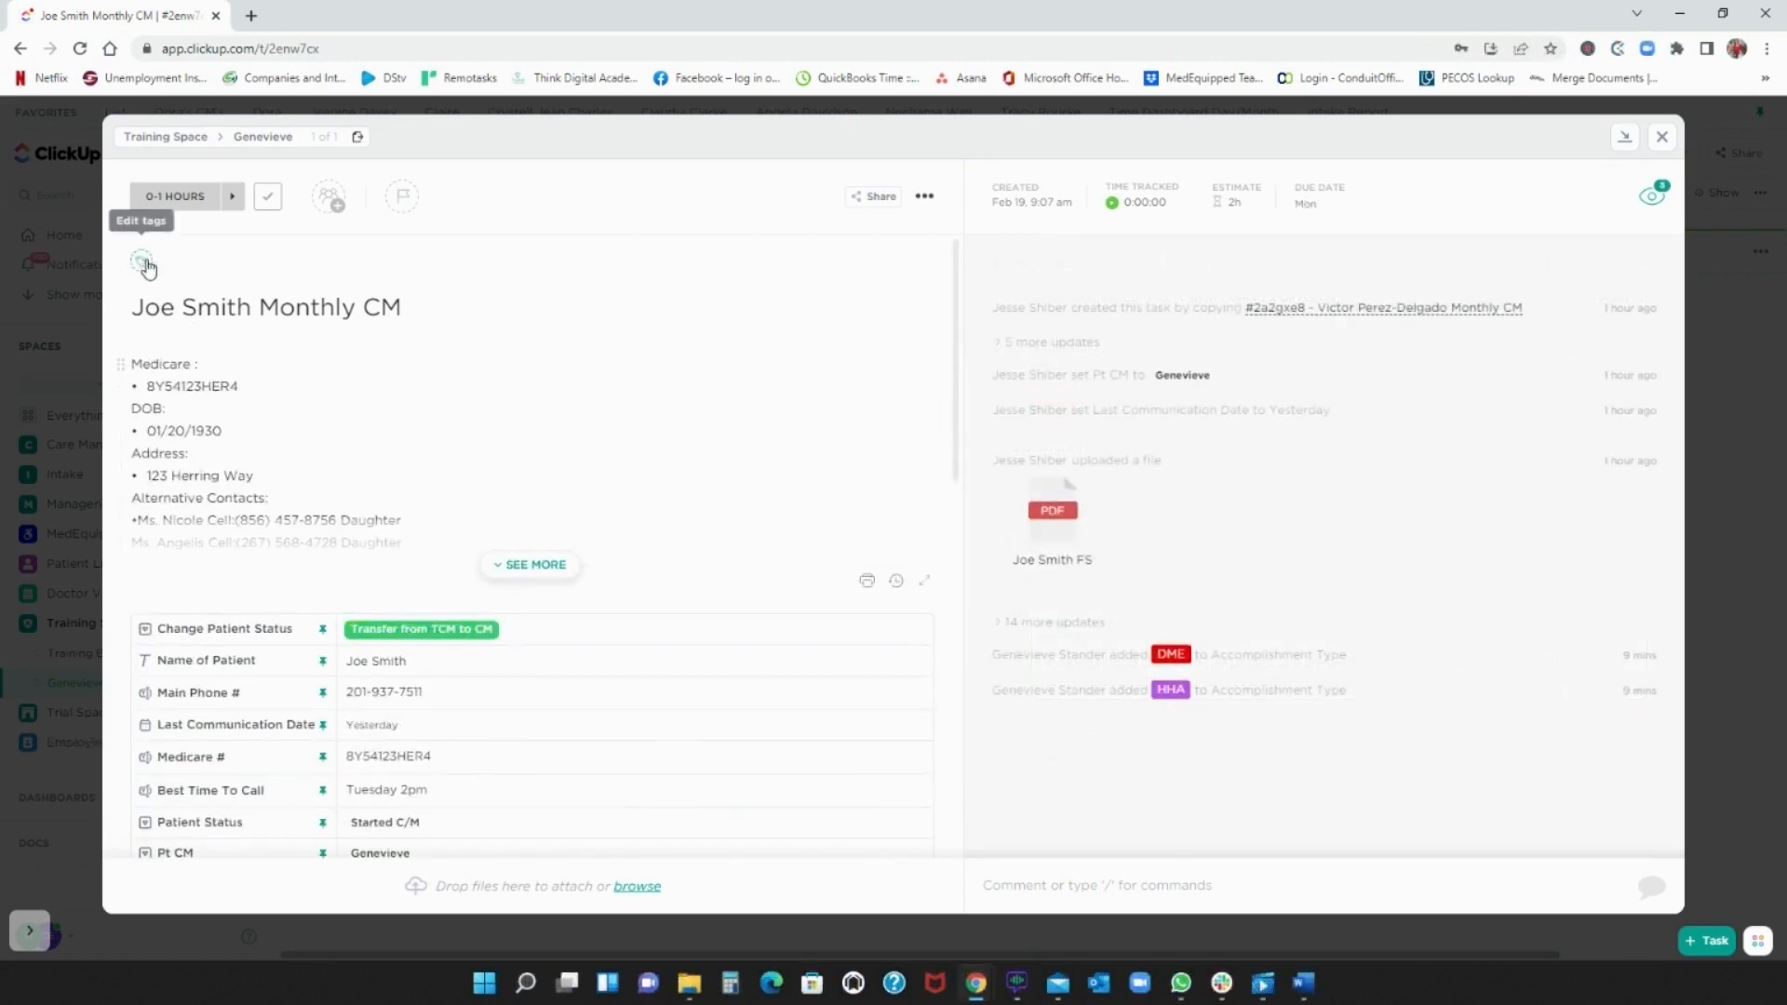
# - Tag the task with the existing "medequipped" tag and a new tag named "flowers on main"
pyautogui.click(141, 265)
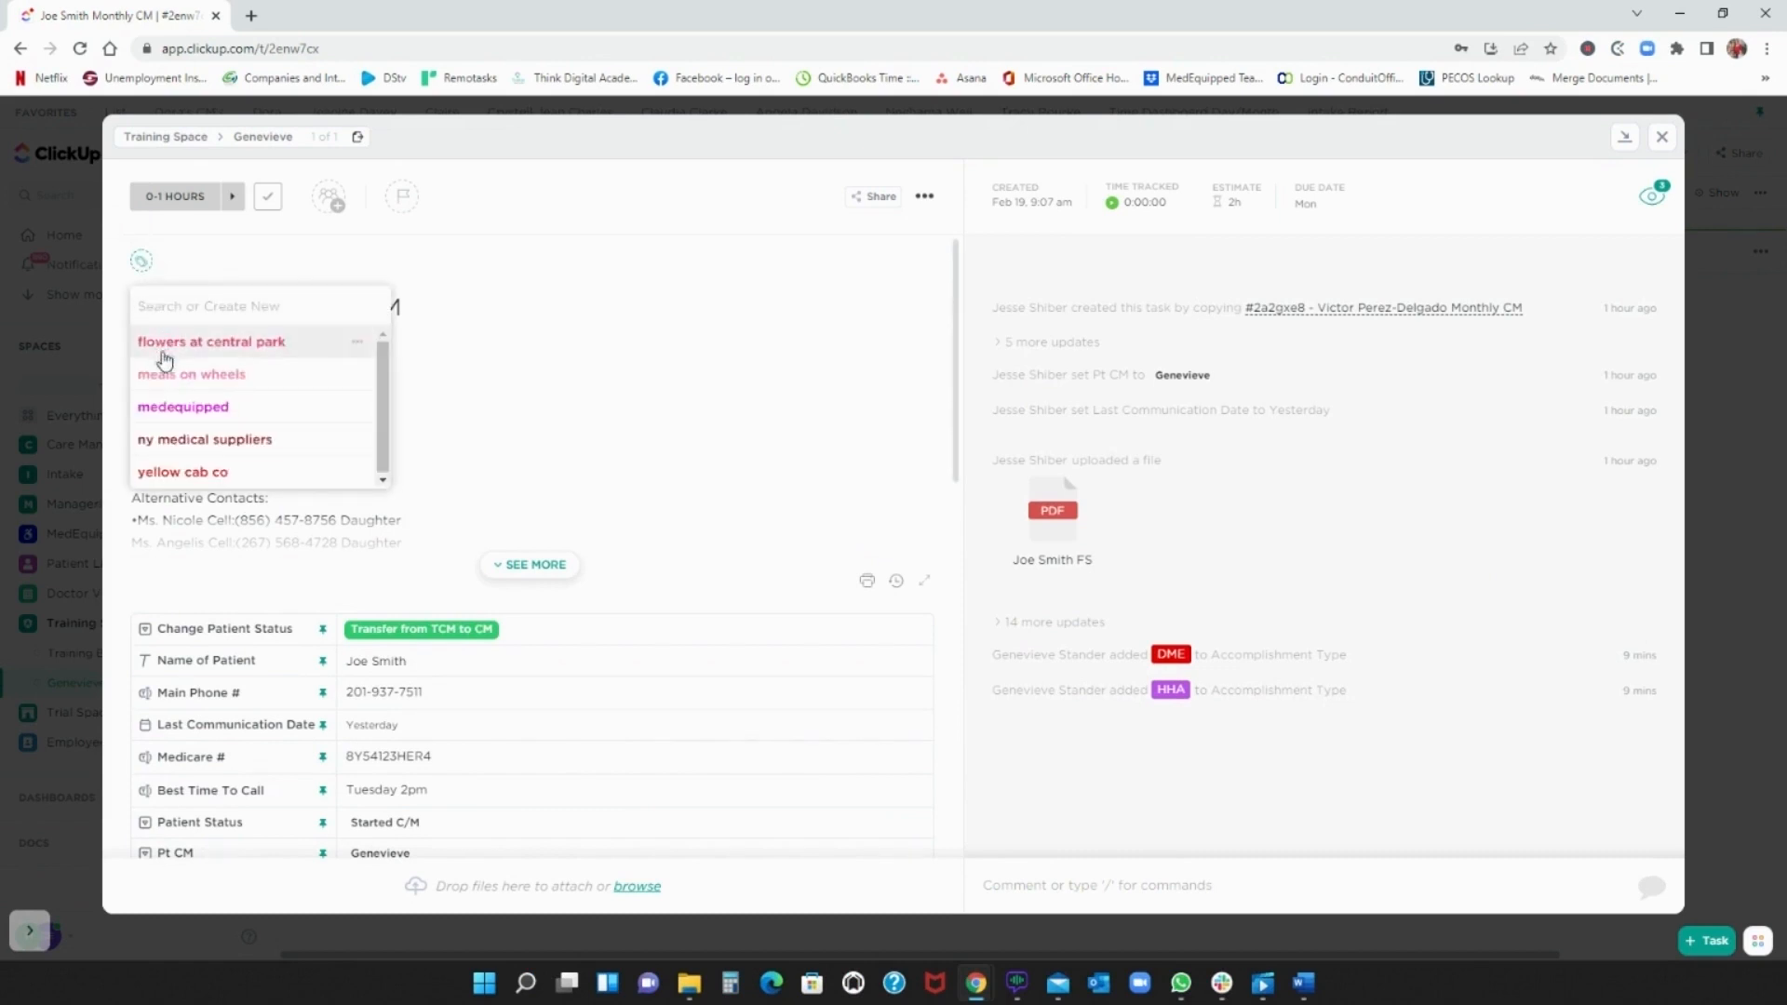
pyautogui.click(210, 408)
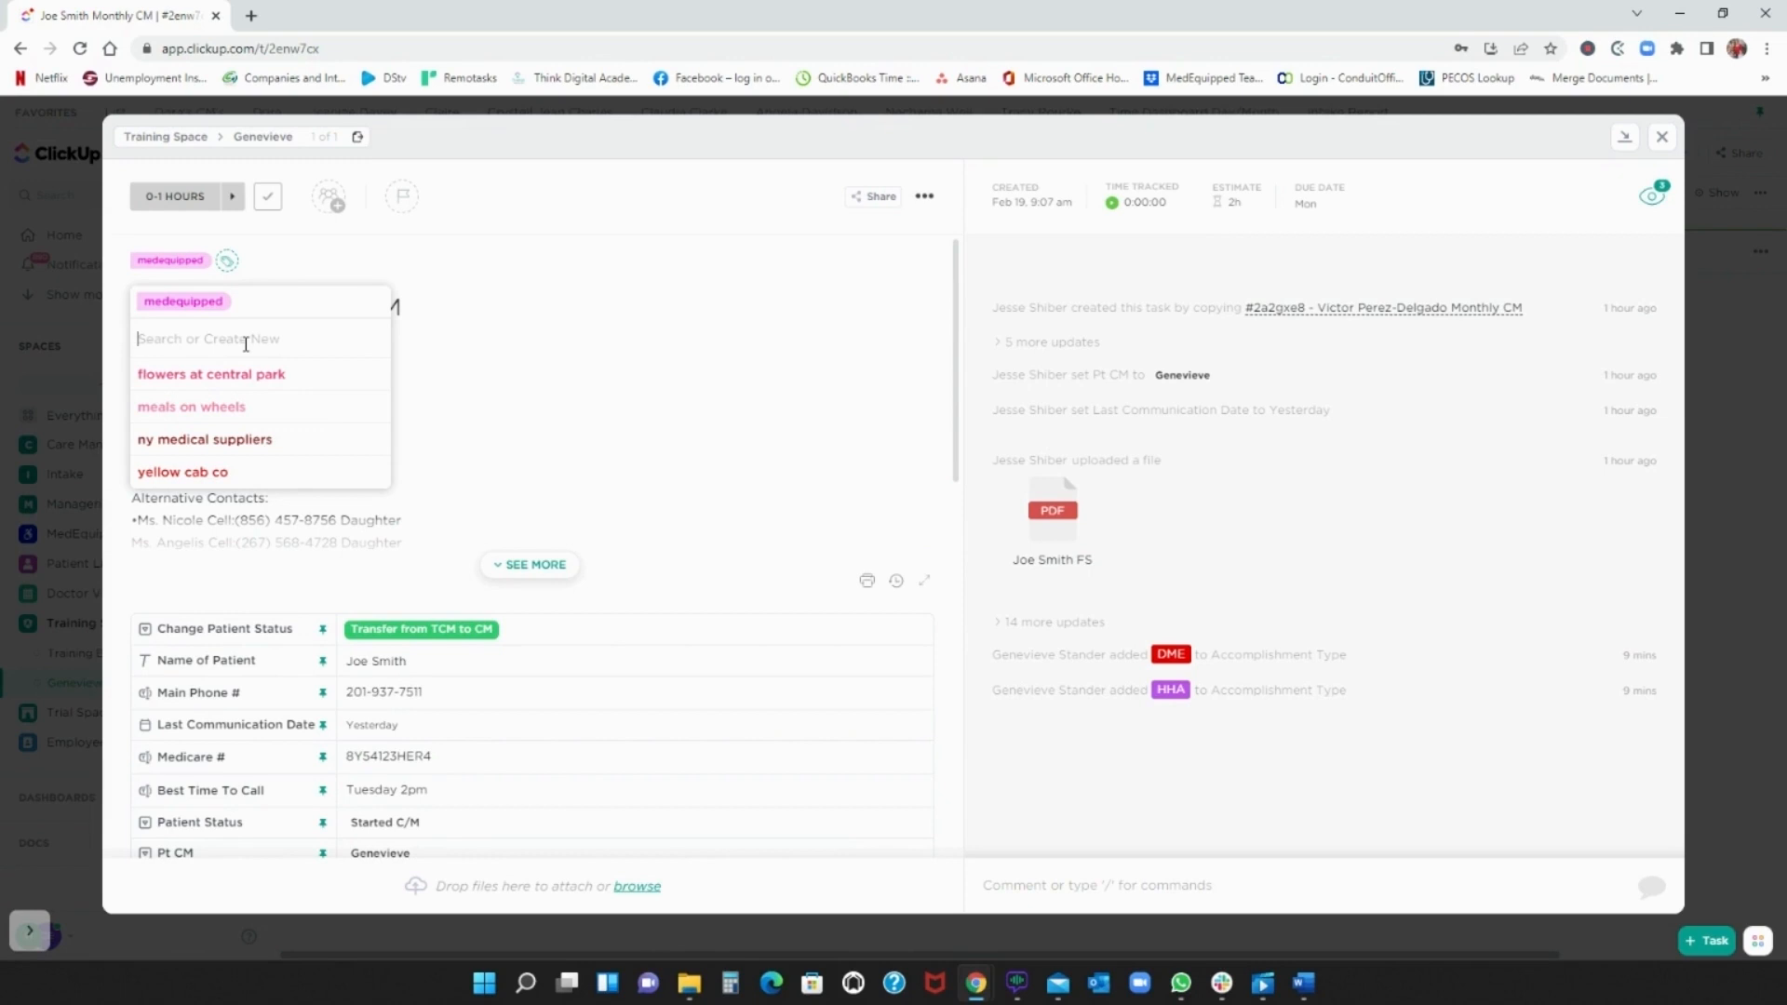
pyautogui.write('flowers on')
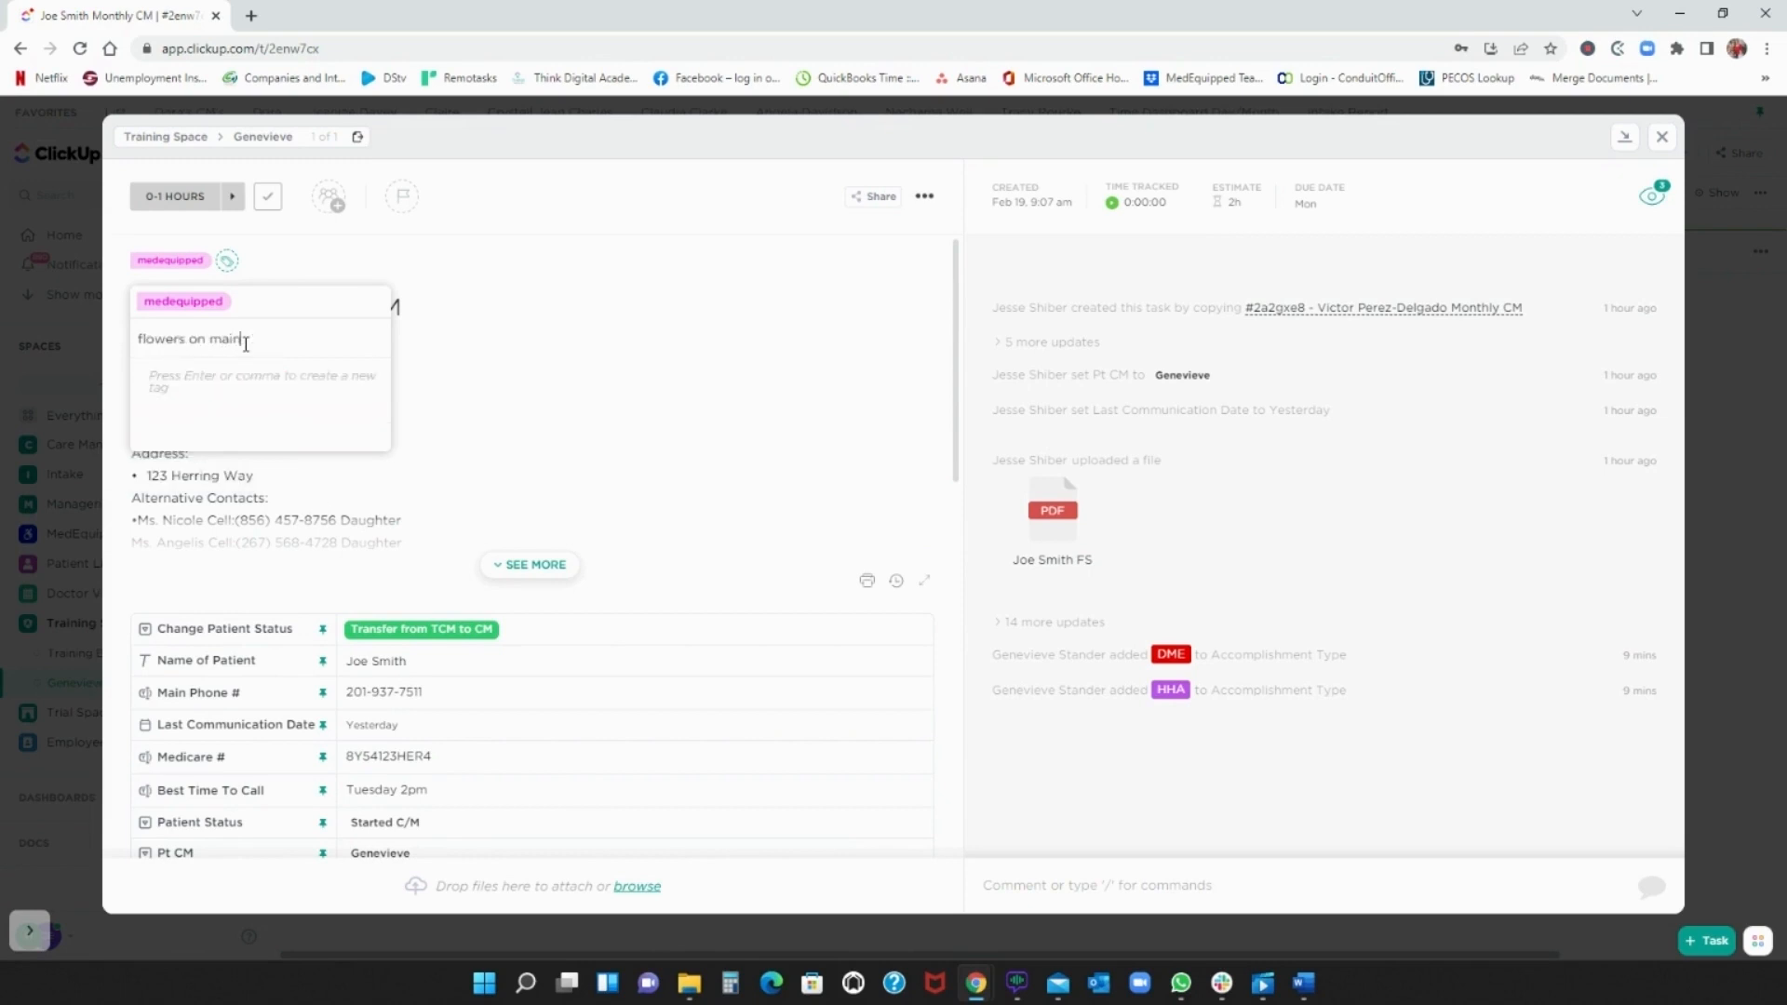
pyautogui.write(' main')
pyautogui.press('Return')
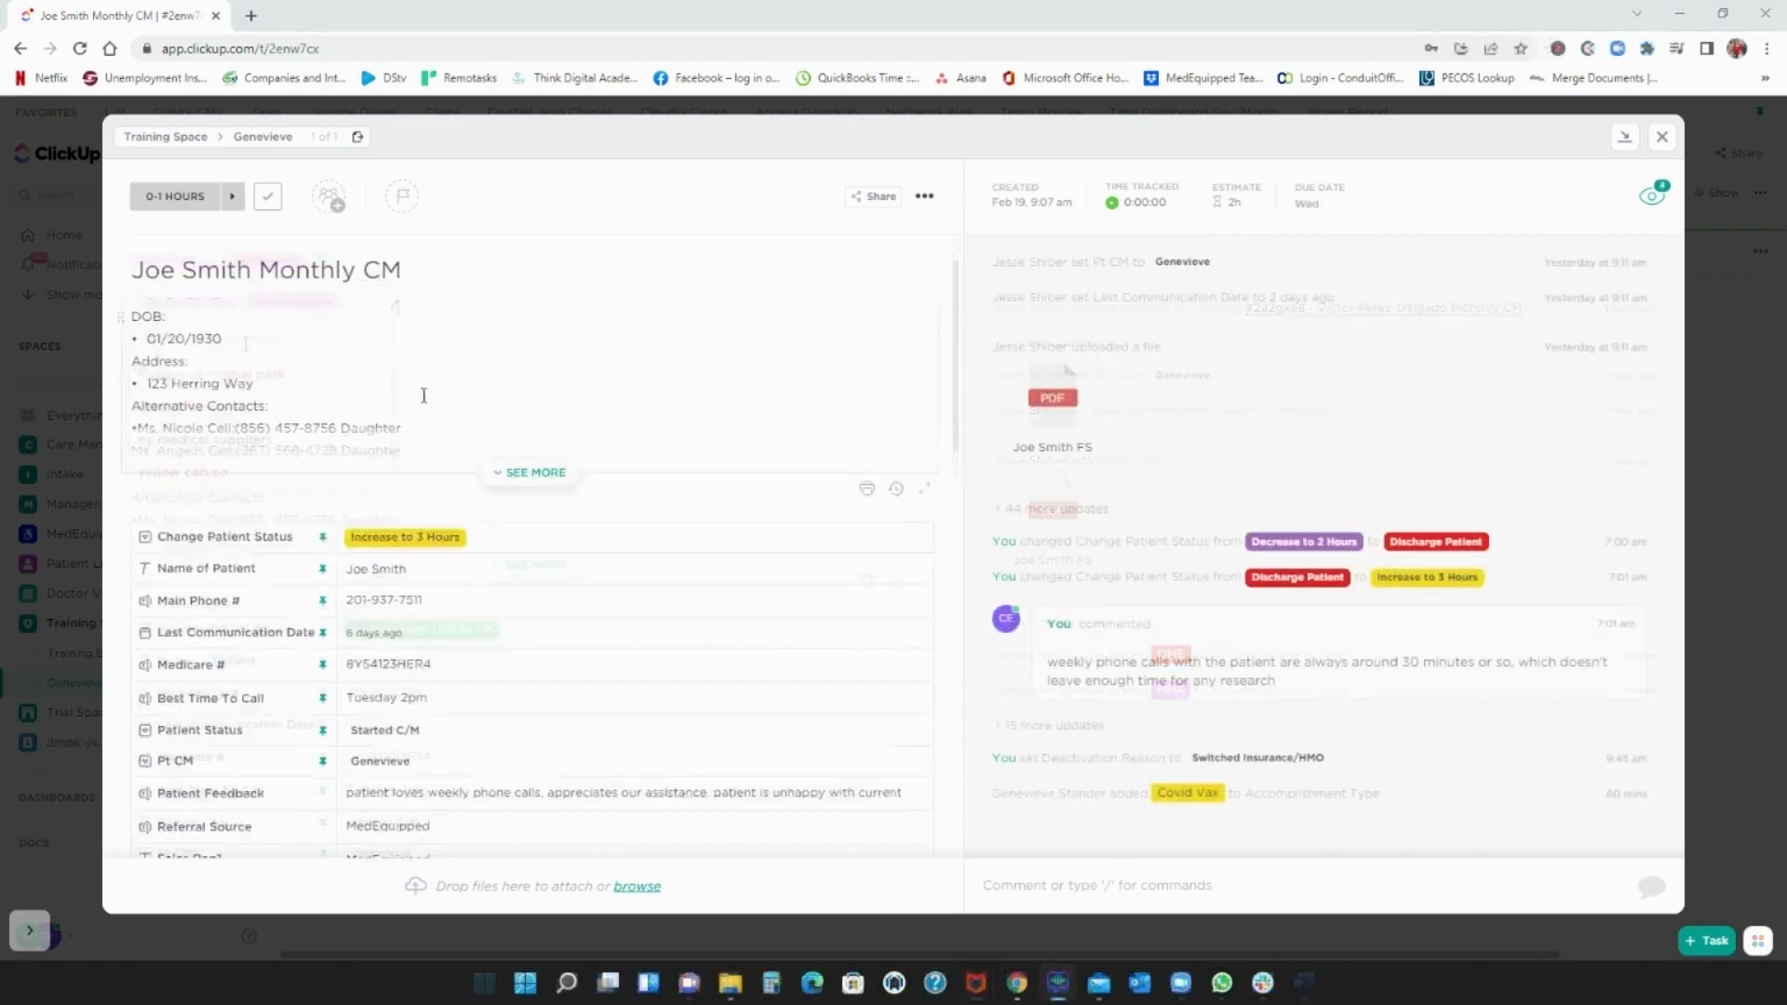
# - Set the Deactivation Reason to Switched Insurance/HMO
pyautogui.scroll(-4, 419, 403)
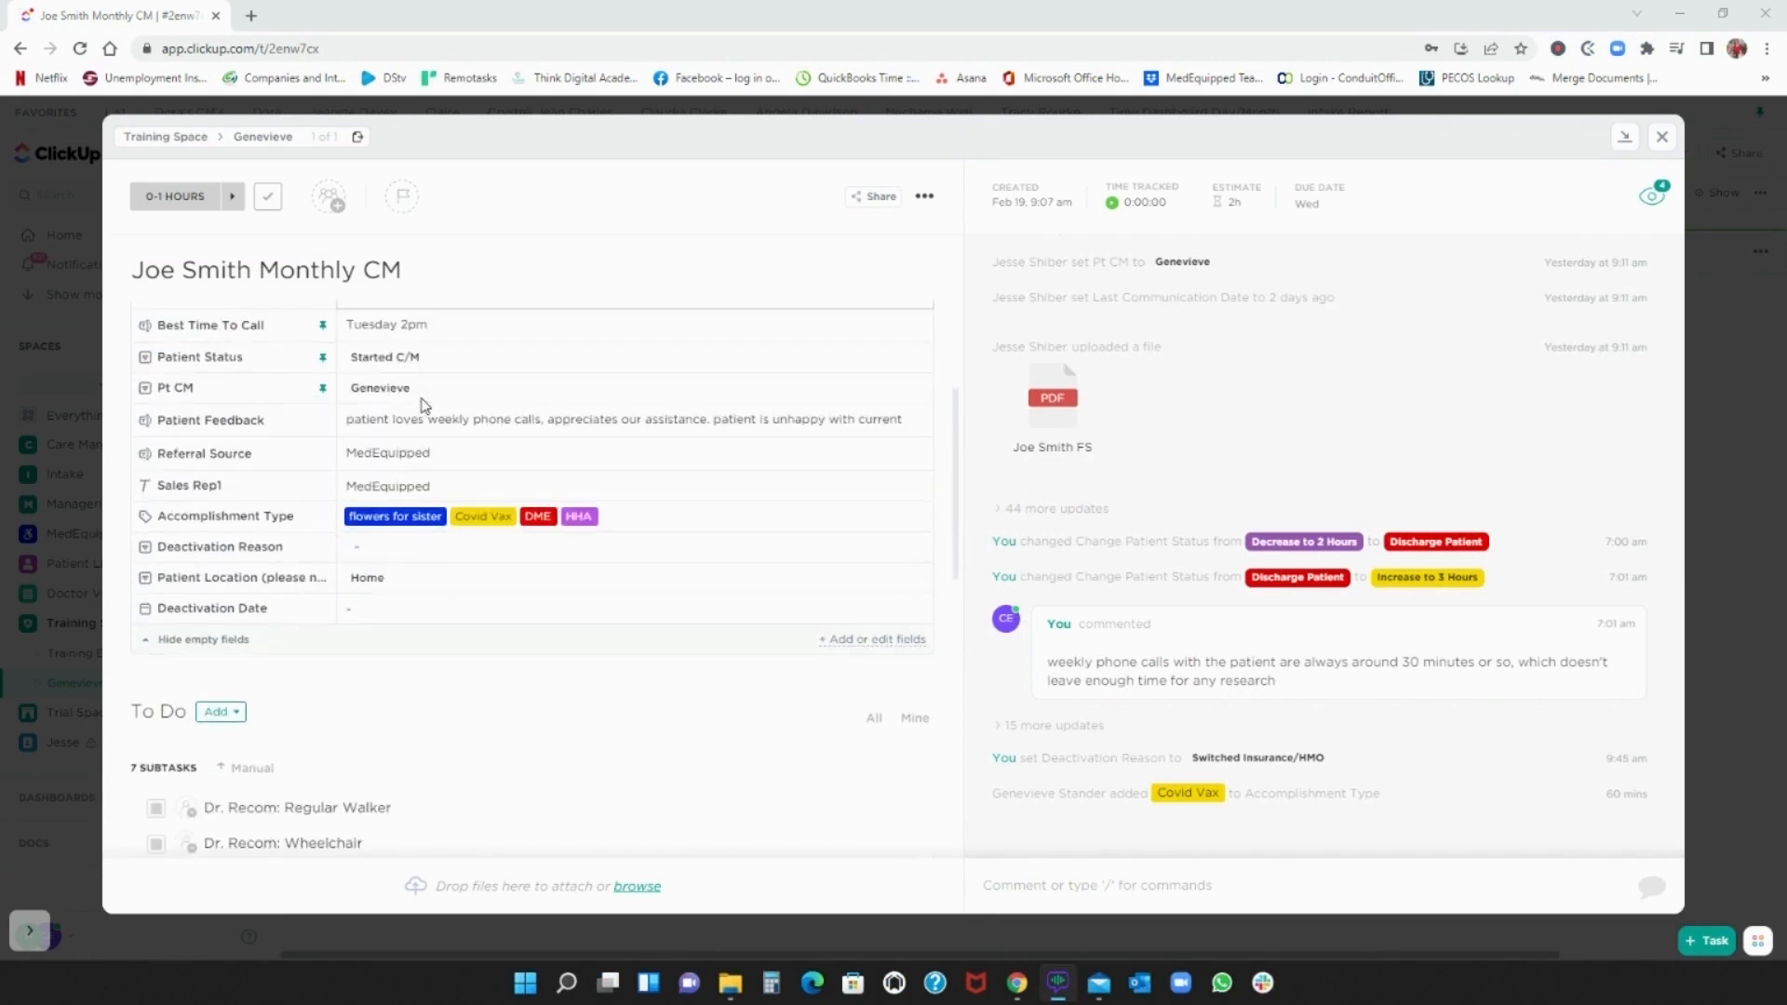
pyautogui.scroll(-1, 424, 404)
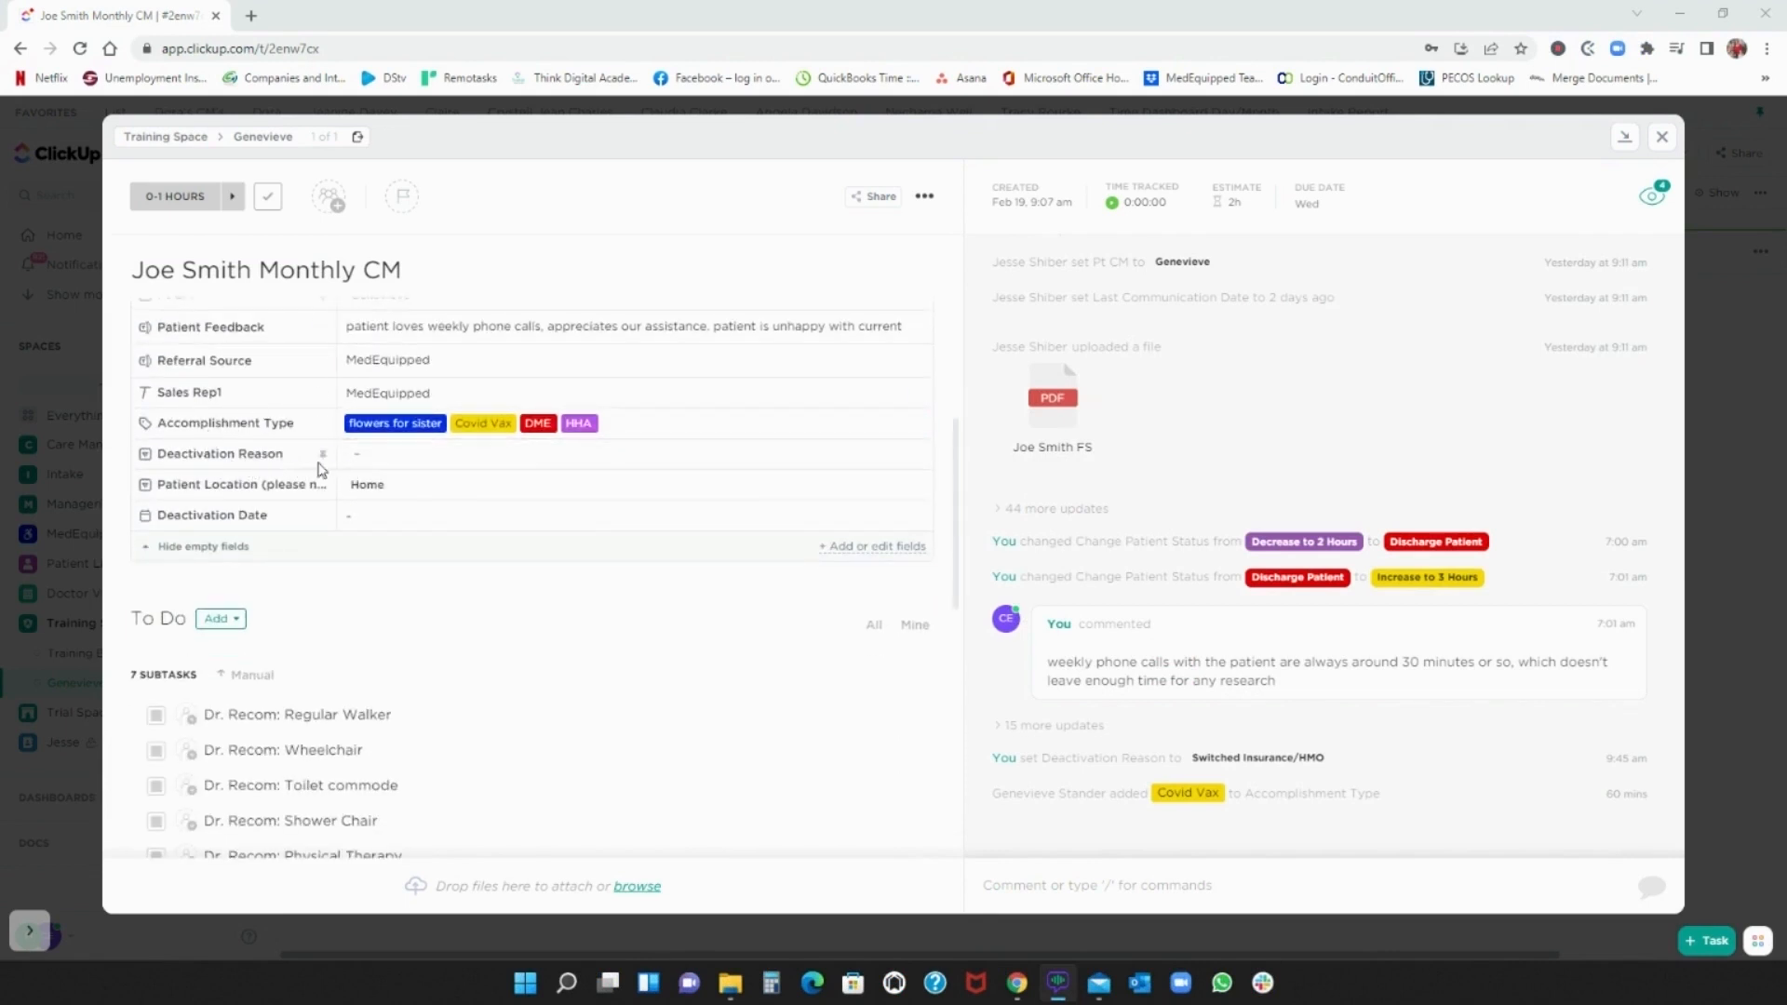
pyautogui.click(495, 465)
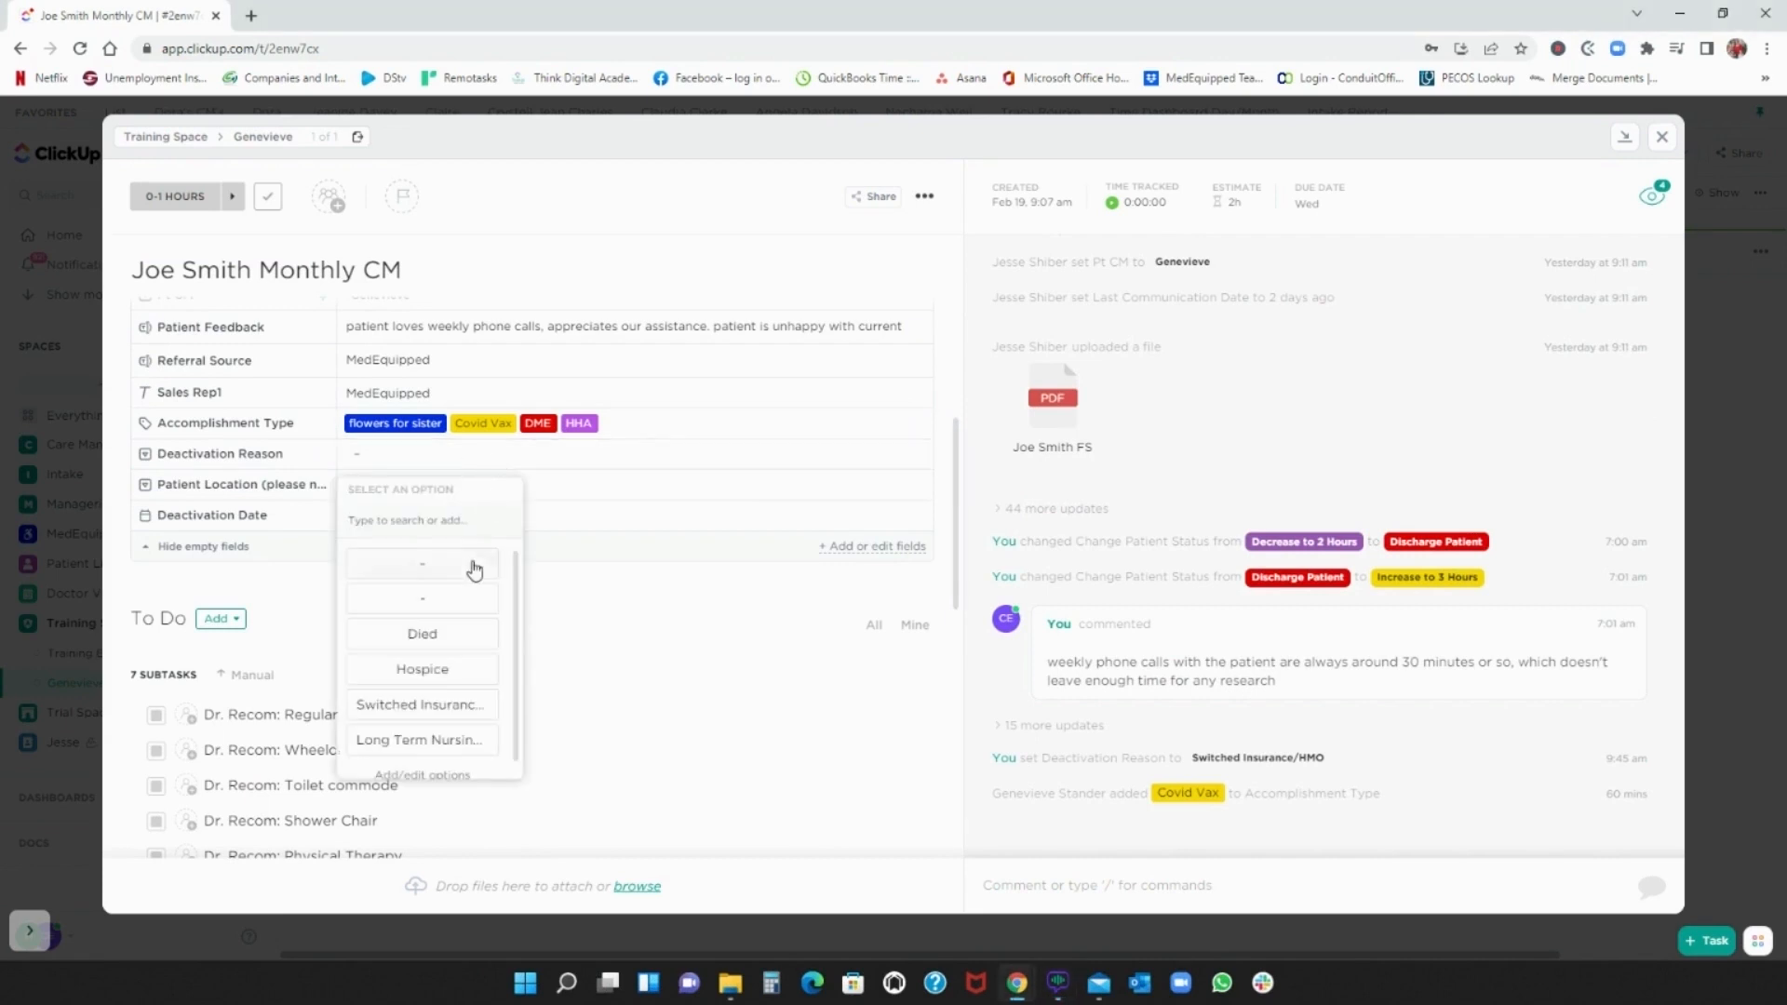
pyautogui.scroll(-1, 476, 573)
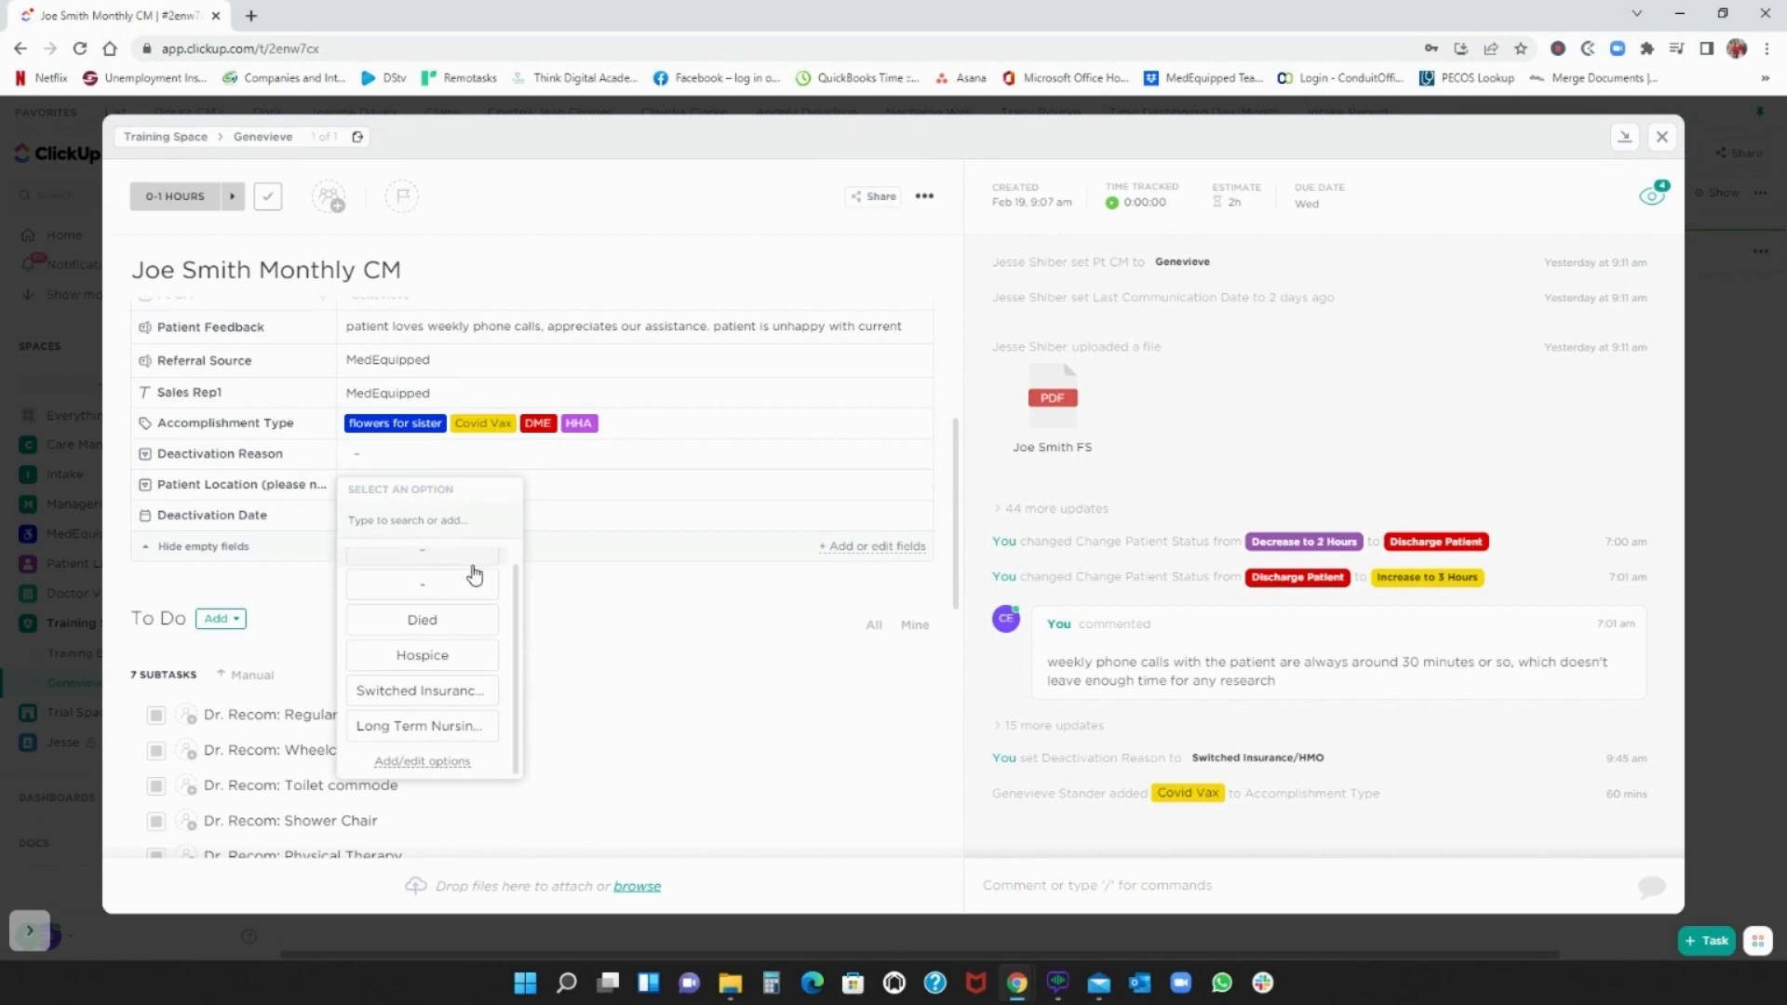
pyautogui.click(456, 693)
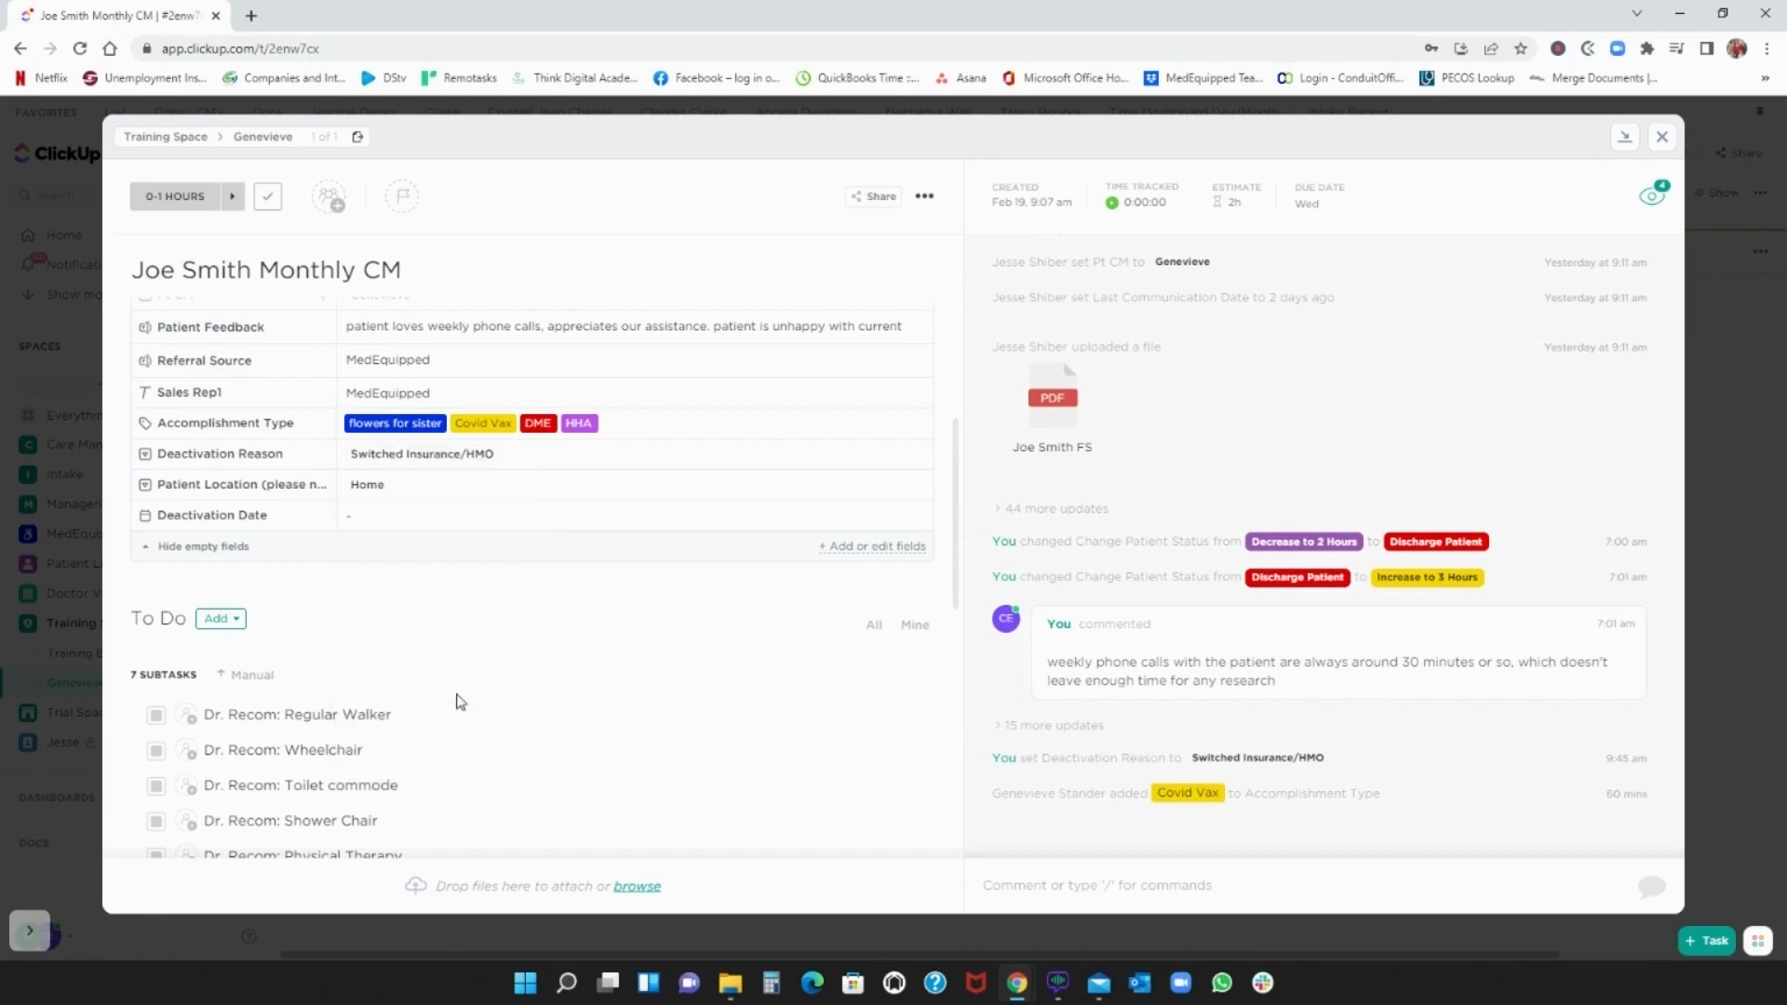
# - Set the Deactivation Date to February 21, 2022
pyautogui.click(352, 517)
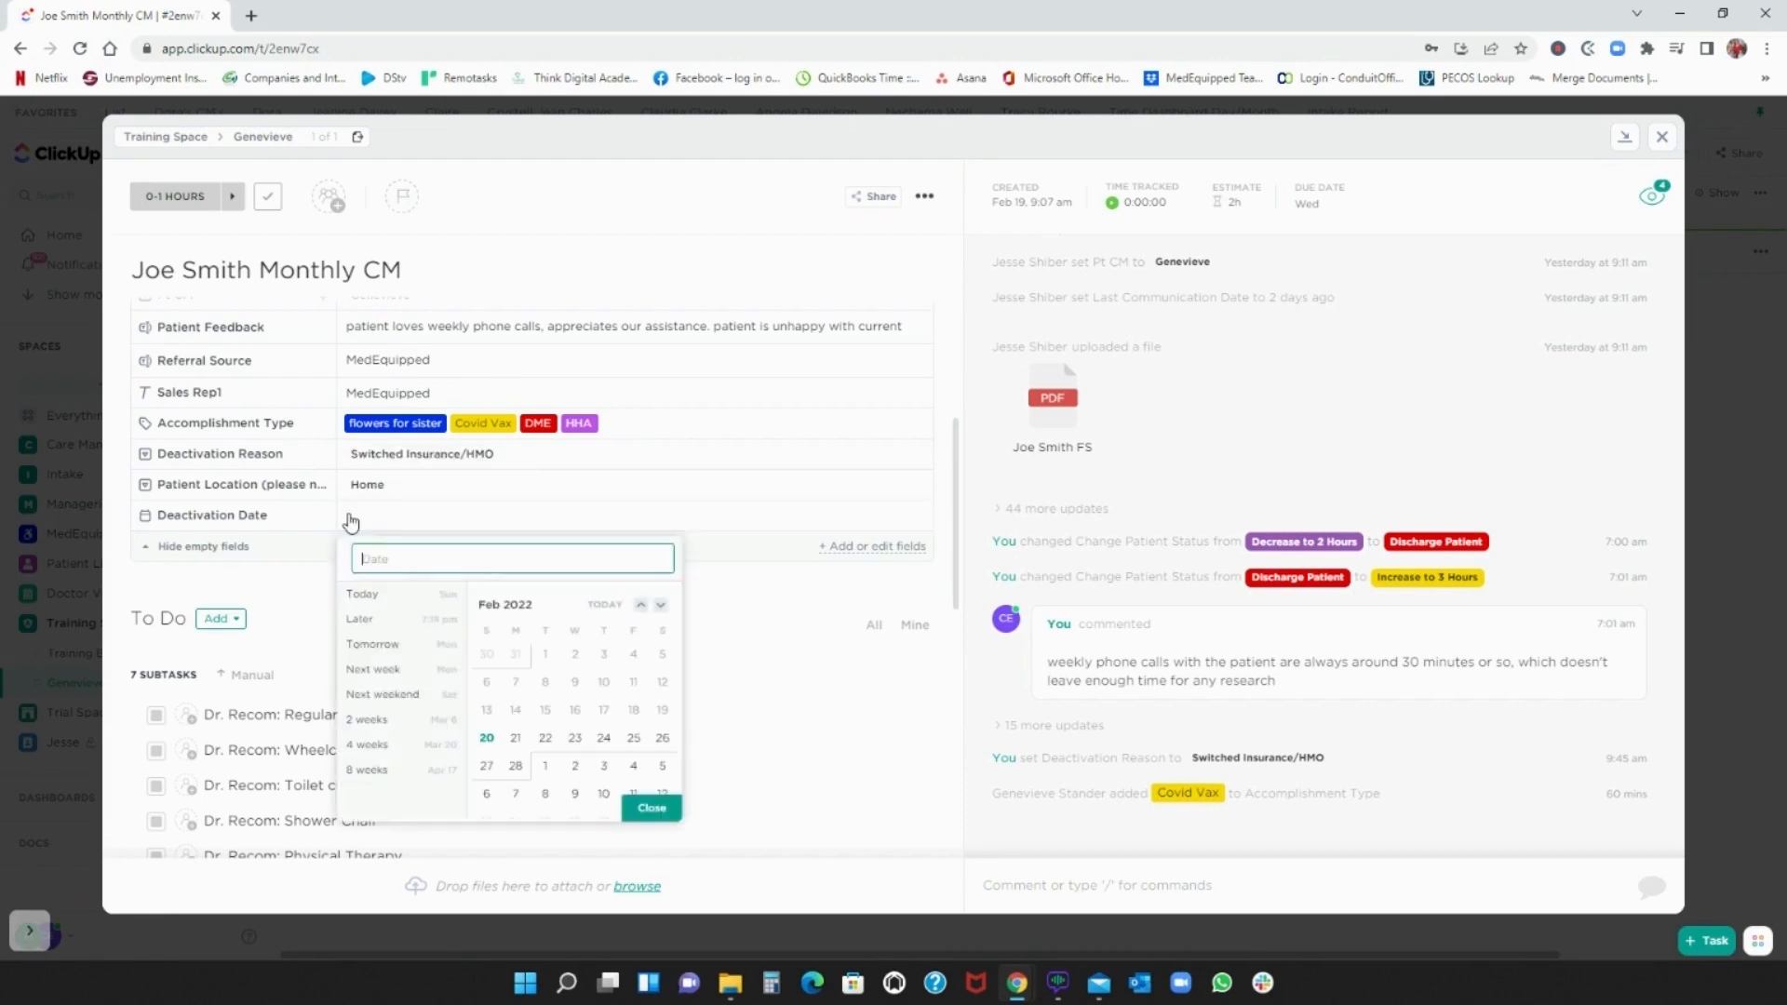
pyautogui.click(515, 737)
pyautogui.click(761, 661)
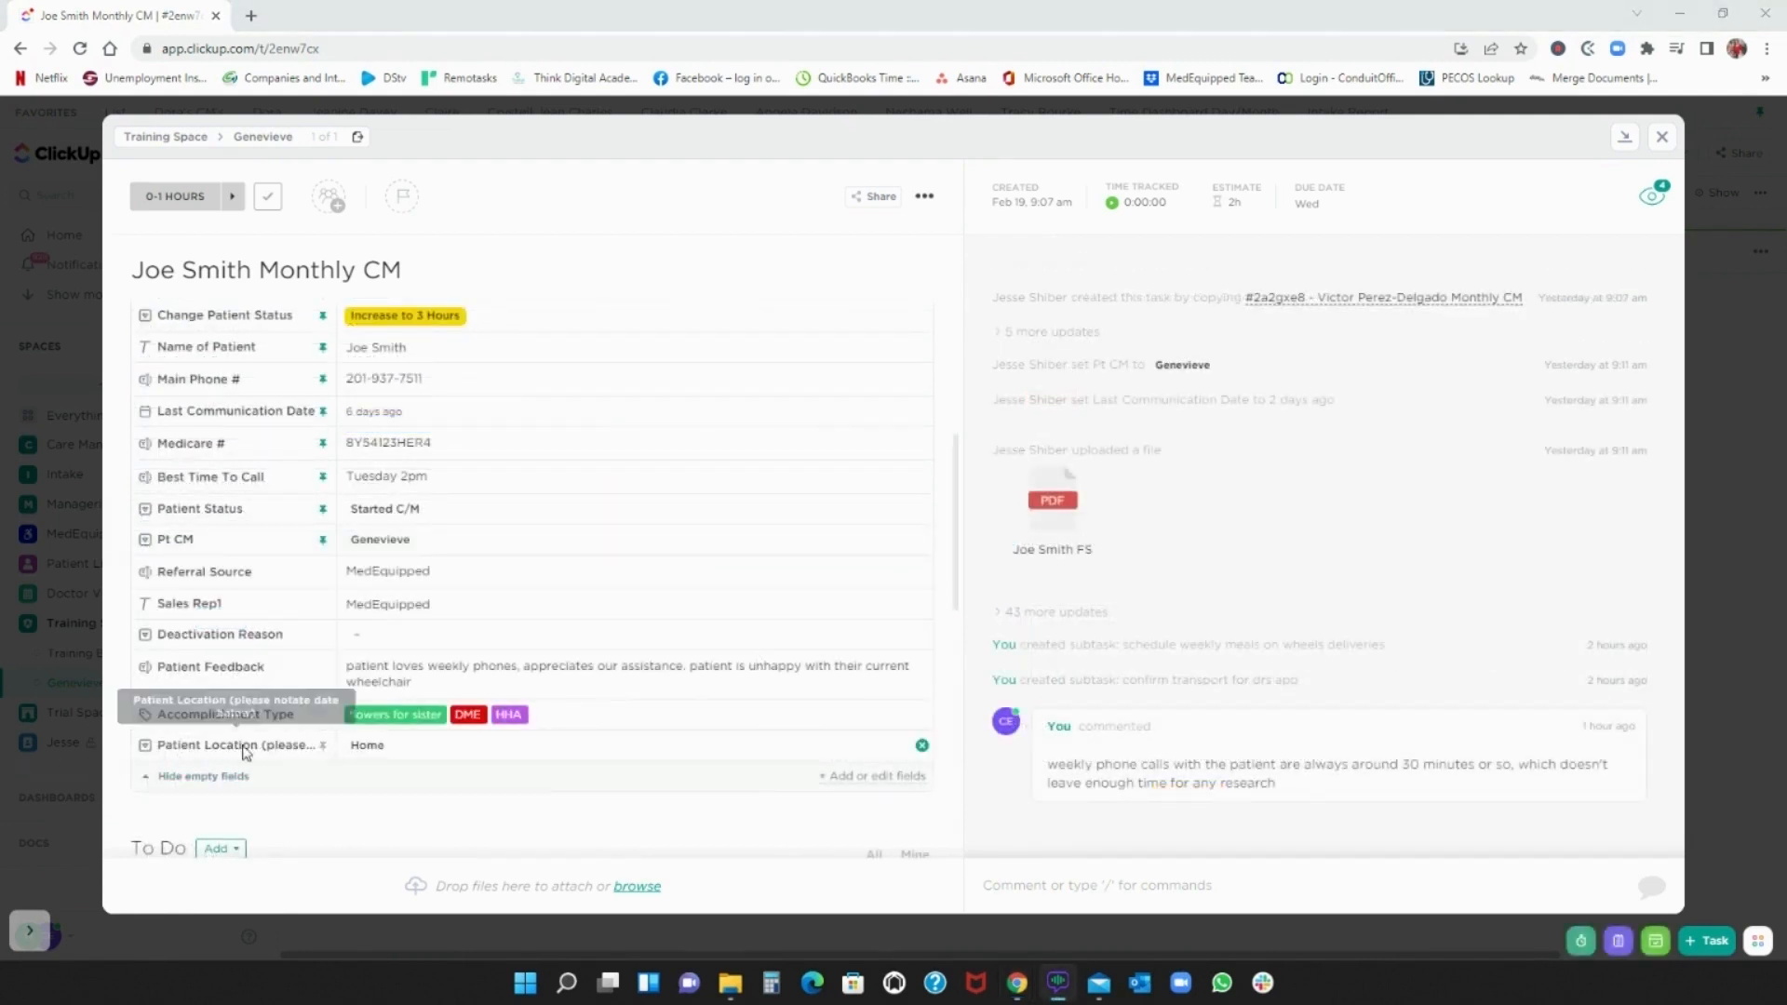
# - Review the available Patient Location options without changing the selection
pyautogui.scroll(-2, 427, 749)
pyautogui.scroll(-1, 430, 752)
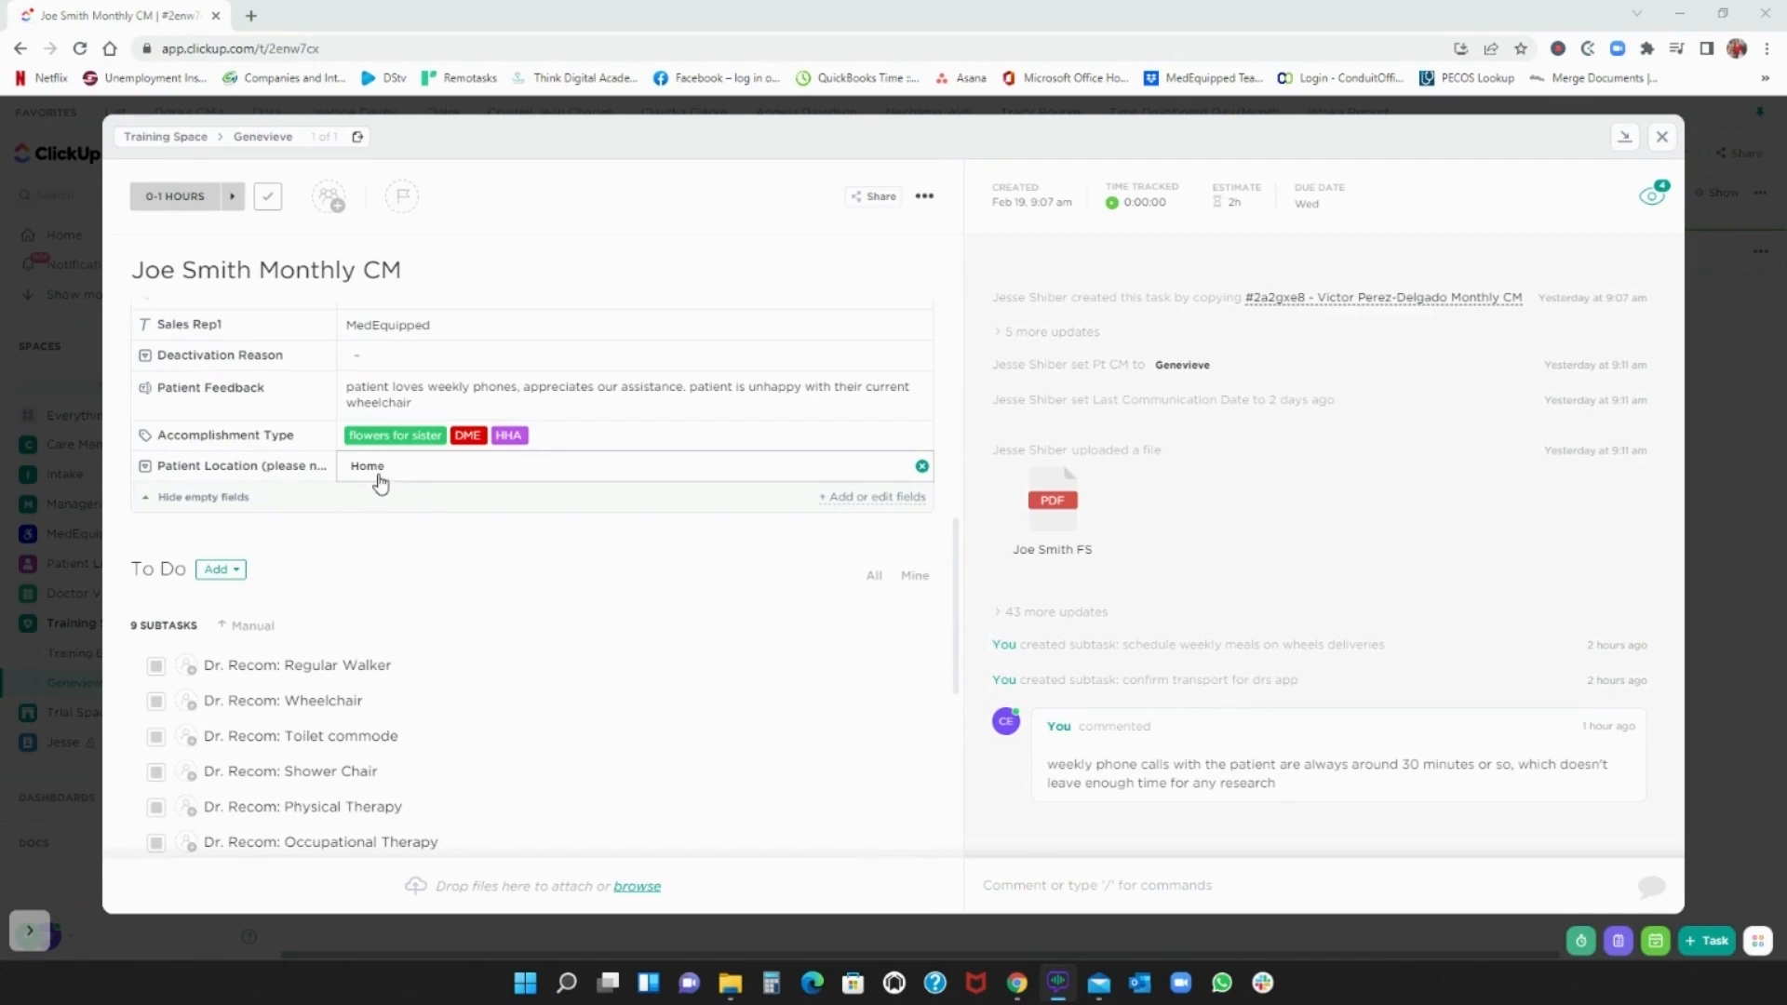
pyautogui.click(426, 478)
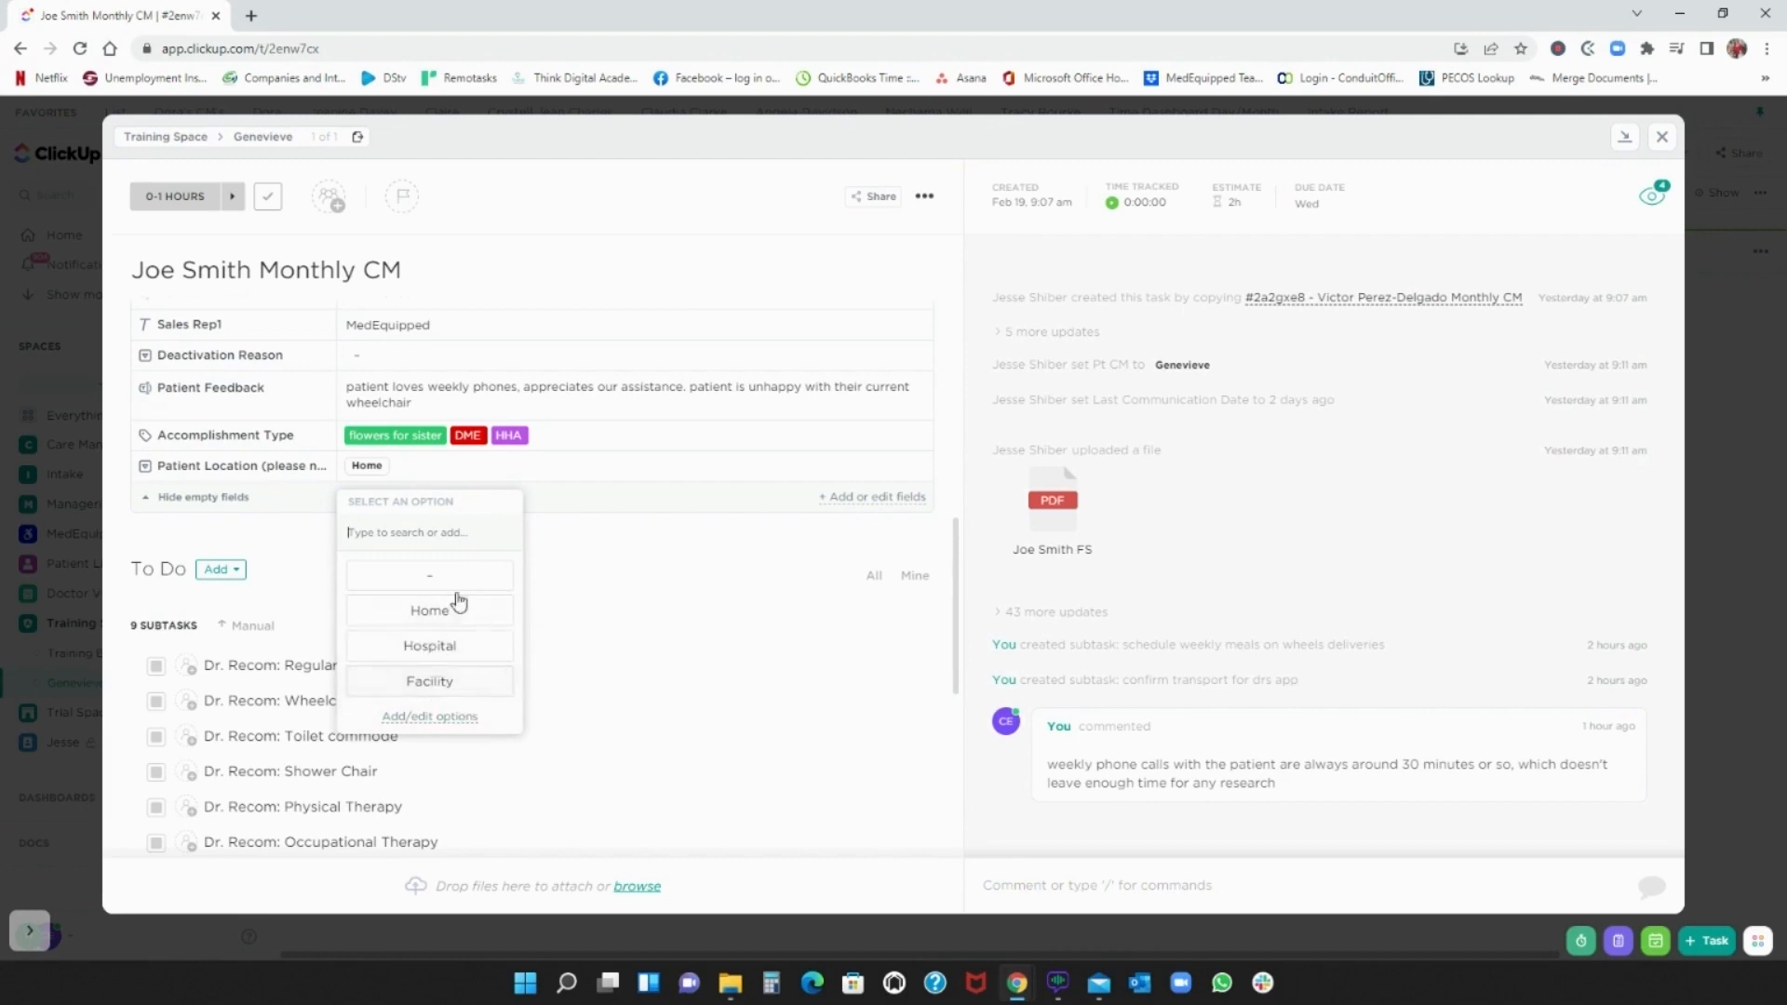
pyautogui.click(627, 546)
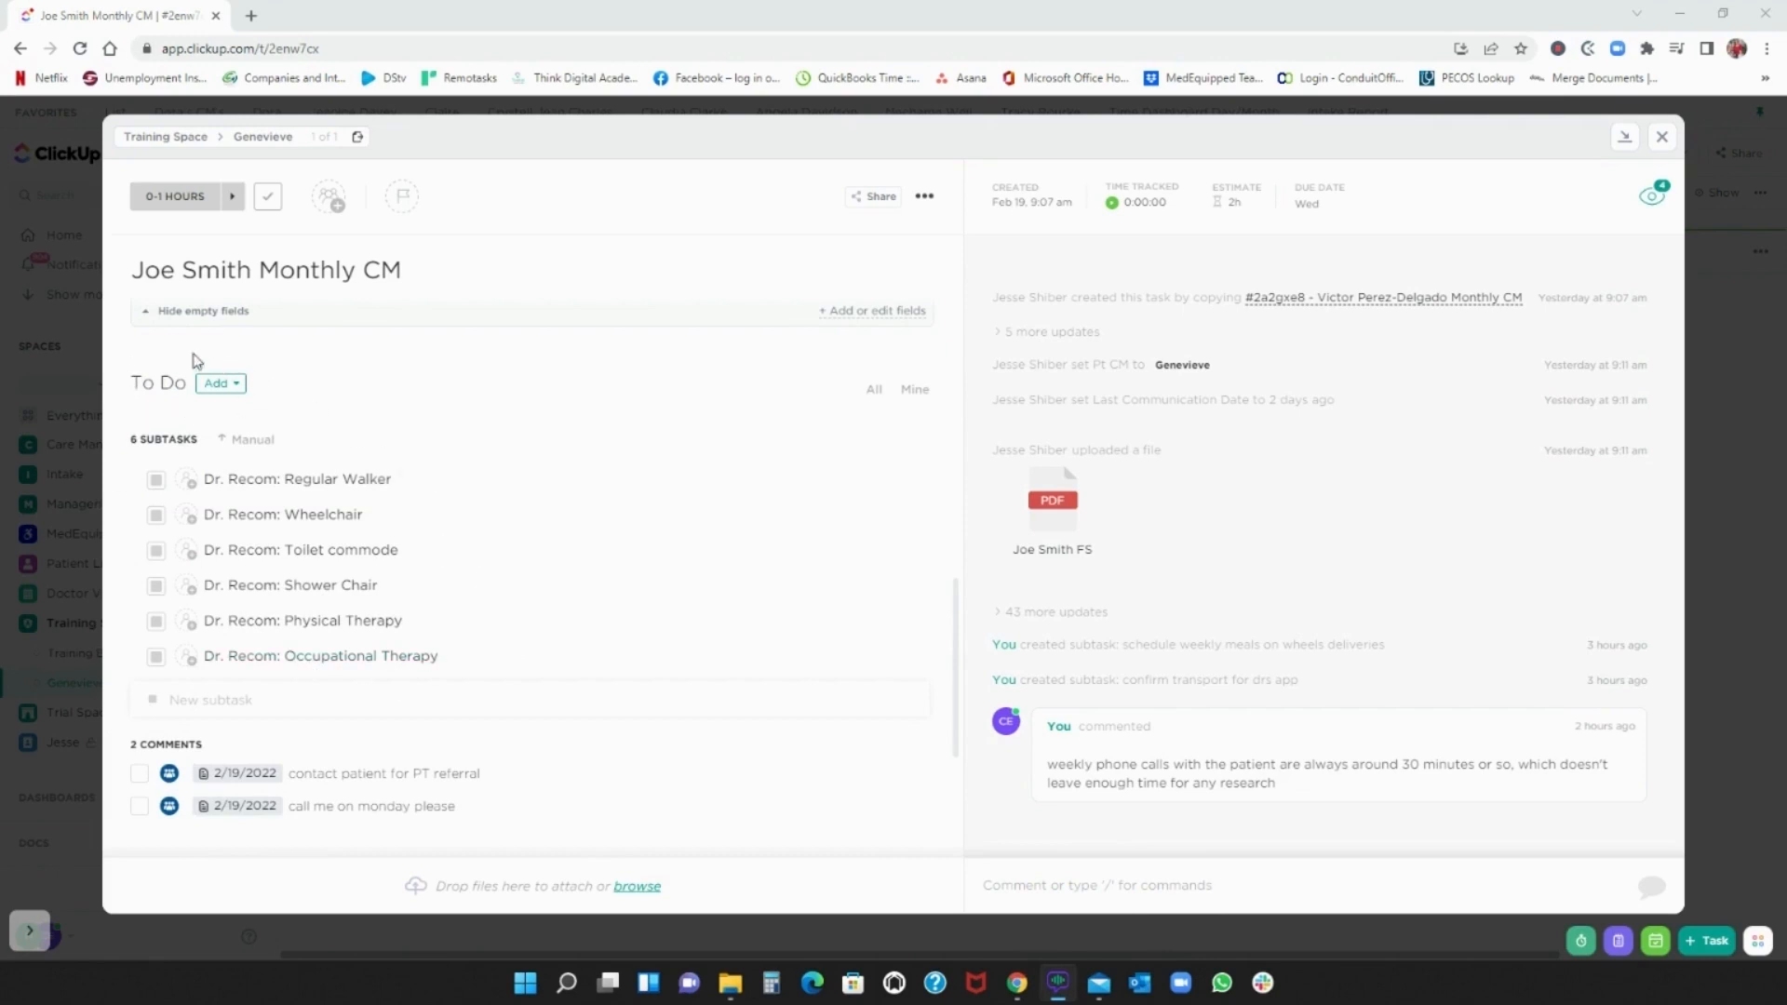
# - Add a subtask named "patient requires a new hospital bed" to the task, assigned to yourself, and save it
pyautogui.scroll(-2, 472, 450)
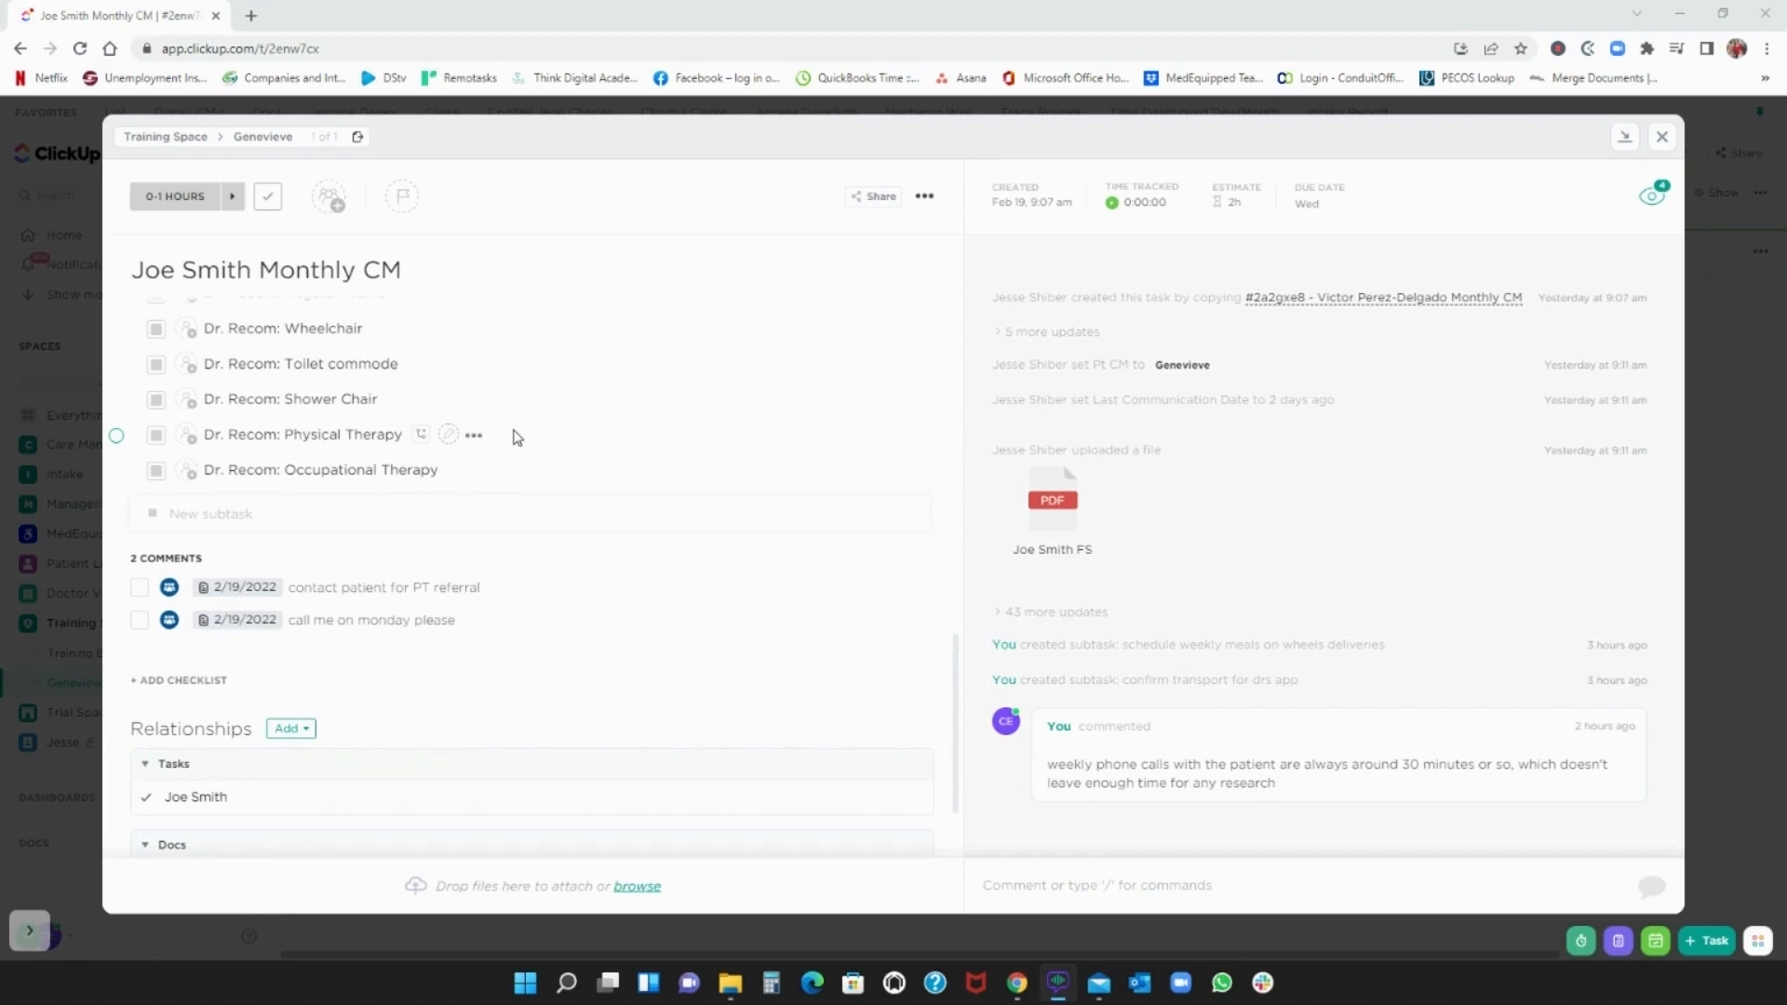
pyautogui.click(273, 516)
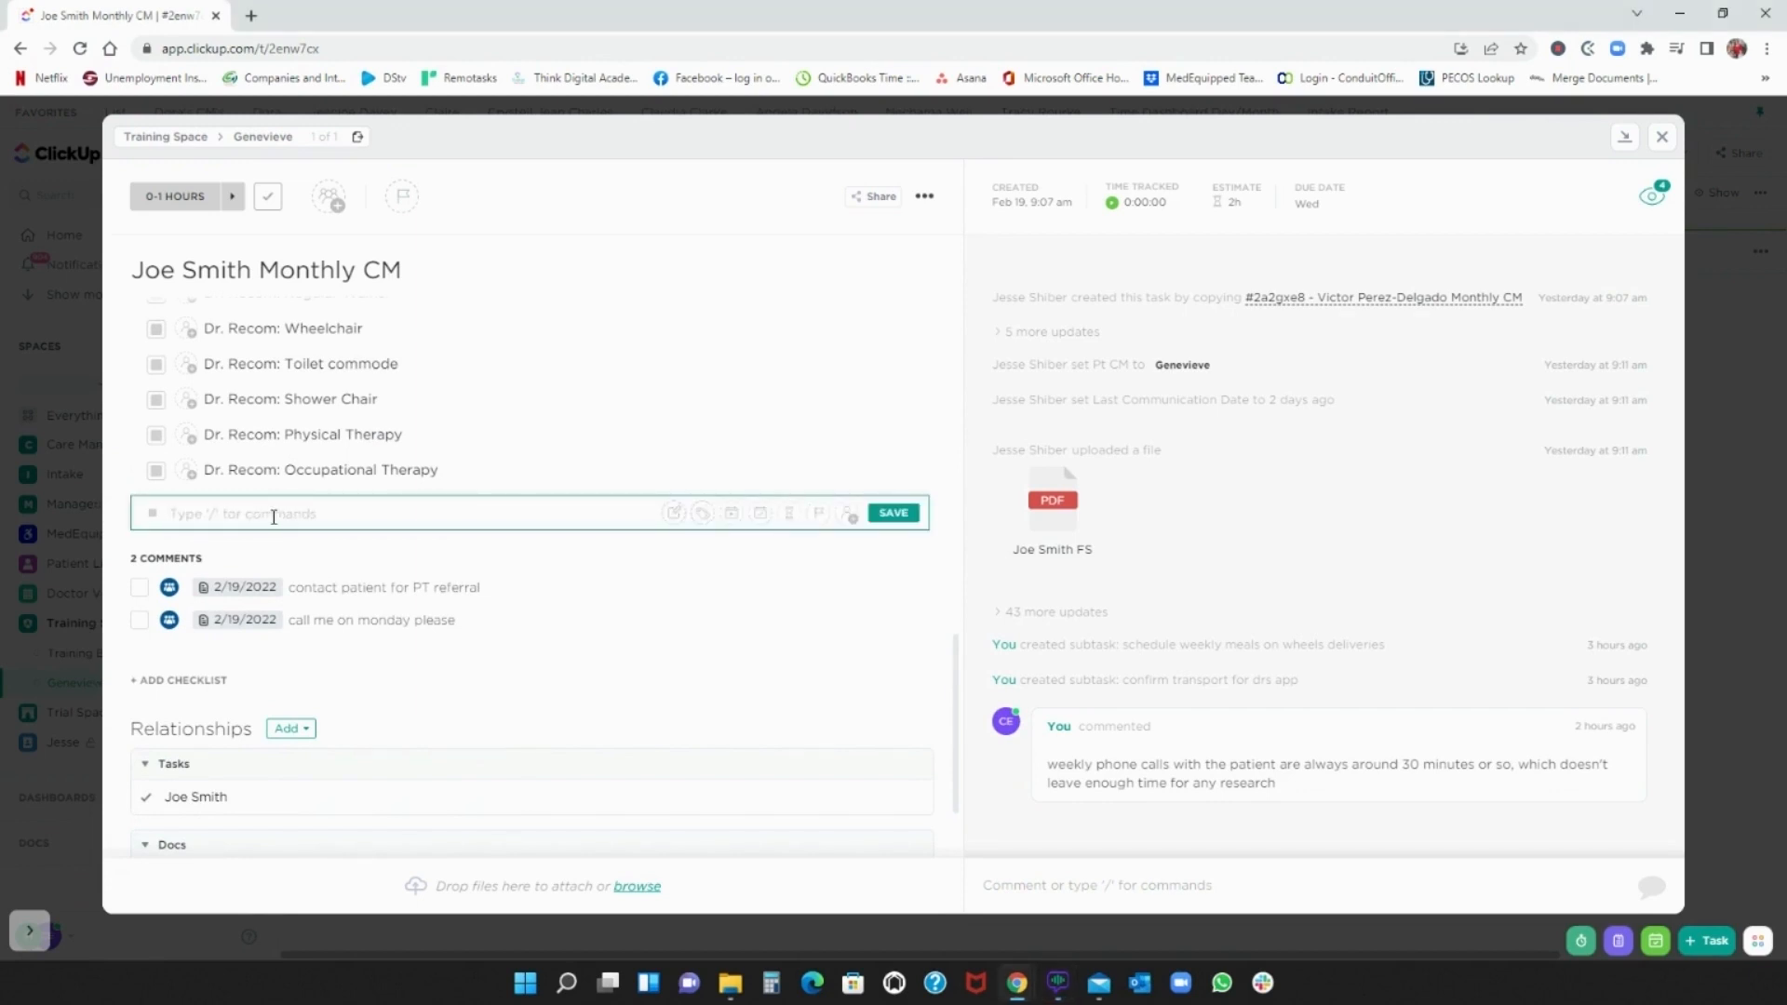
pyautogui.write('patient requires a new hospital bed')
pyautogui.click(848, 522)
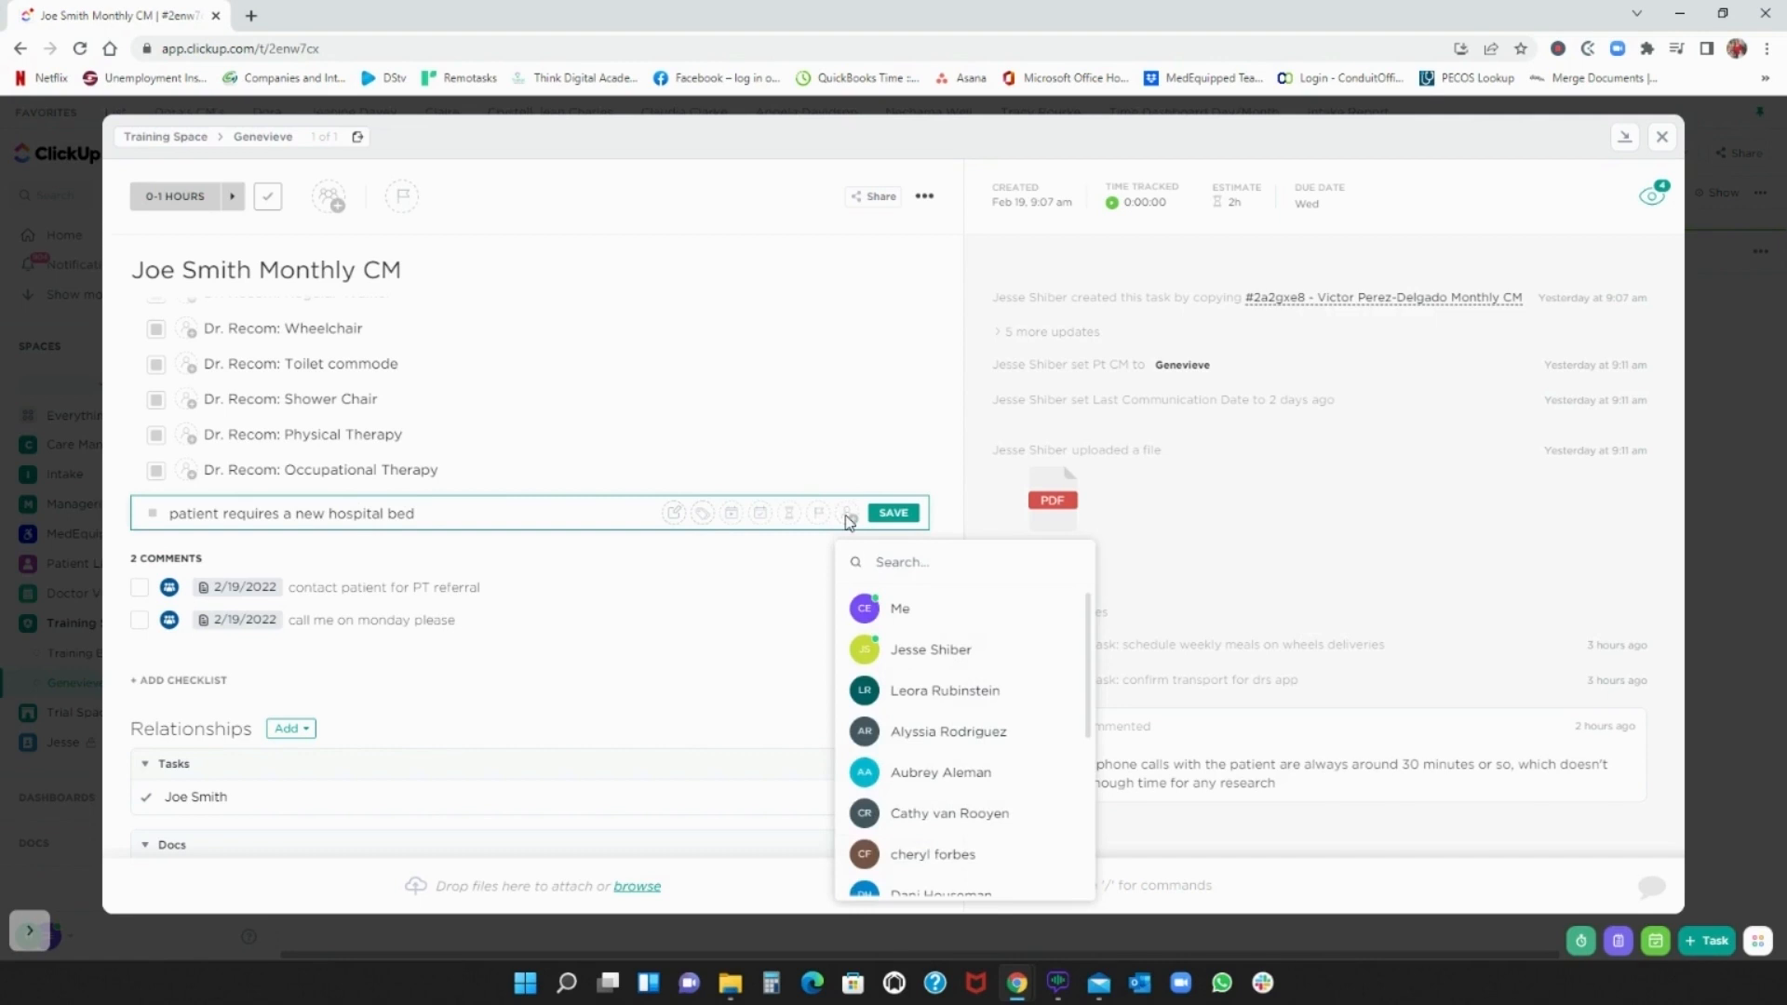
pyautogui.click(876, 614)
pyautogui.click(894, 513)
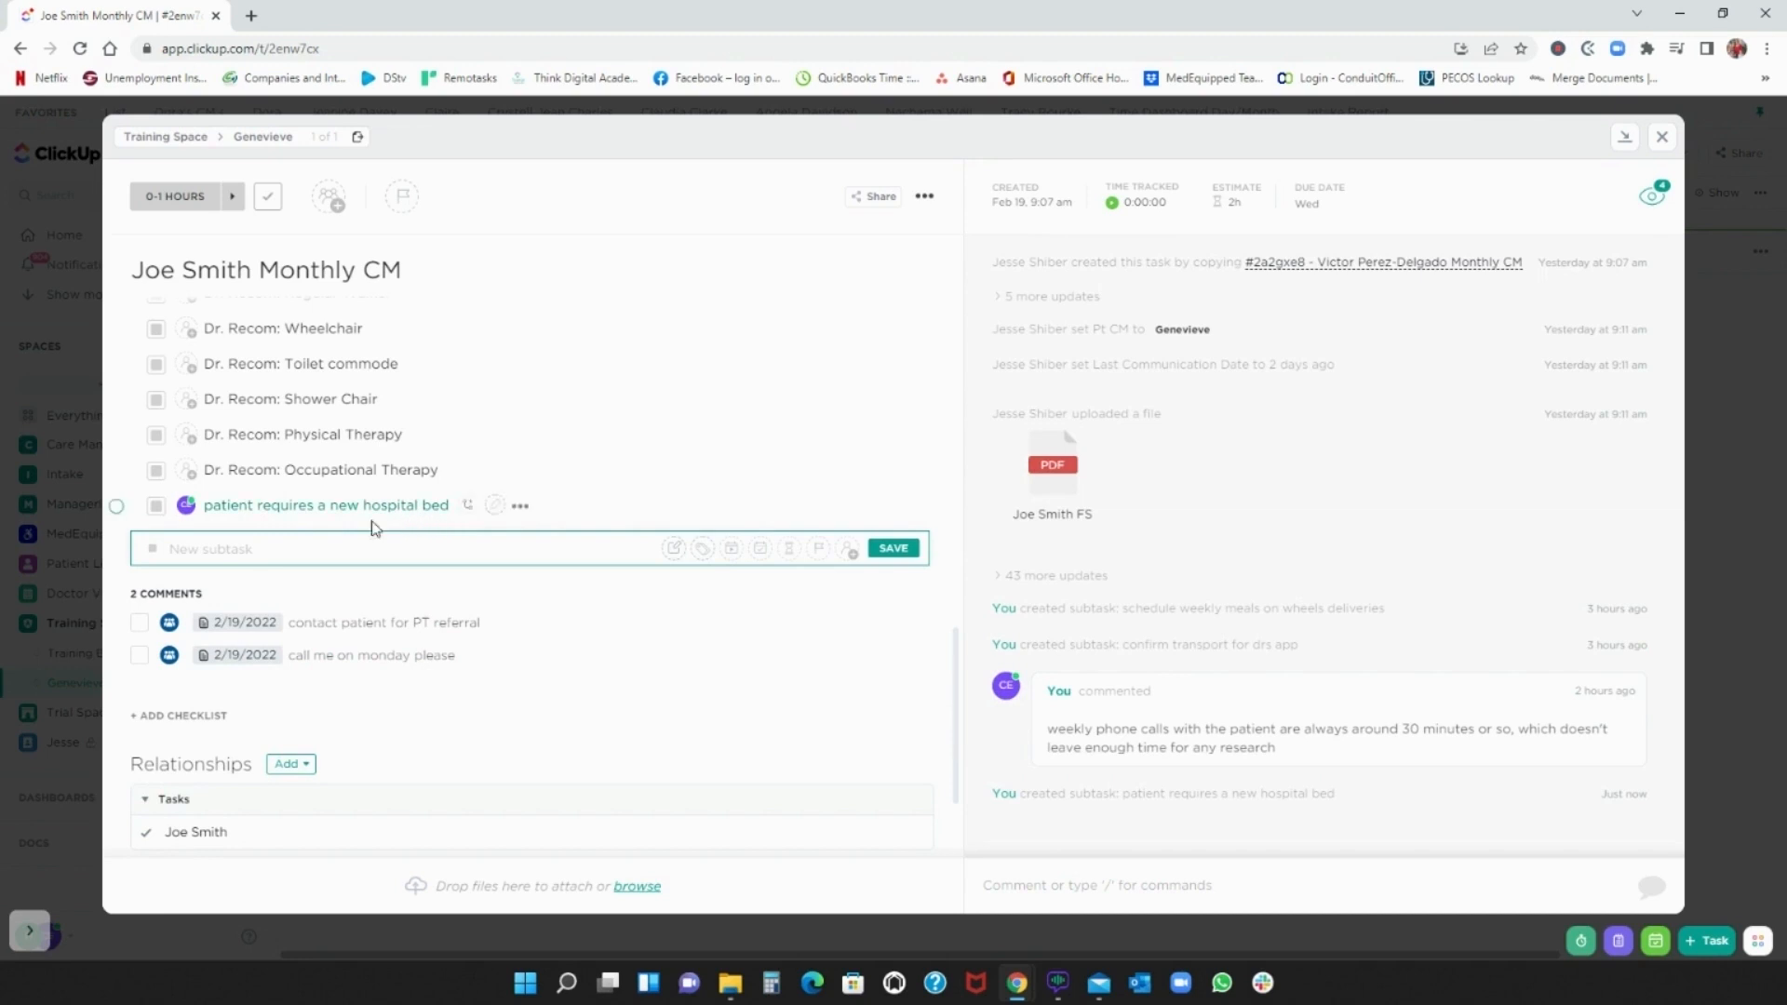
# - Set the new hospital bed subtask's status to Complete and hide completed subtasks from the list
pyautogui.click(159, 508)
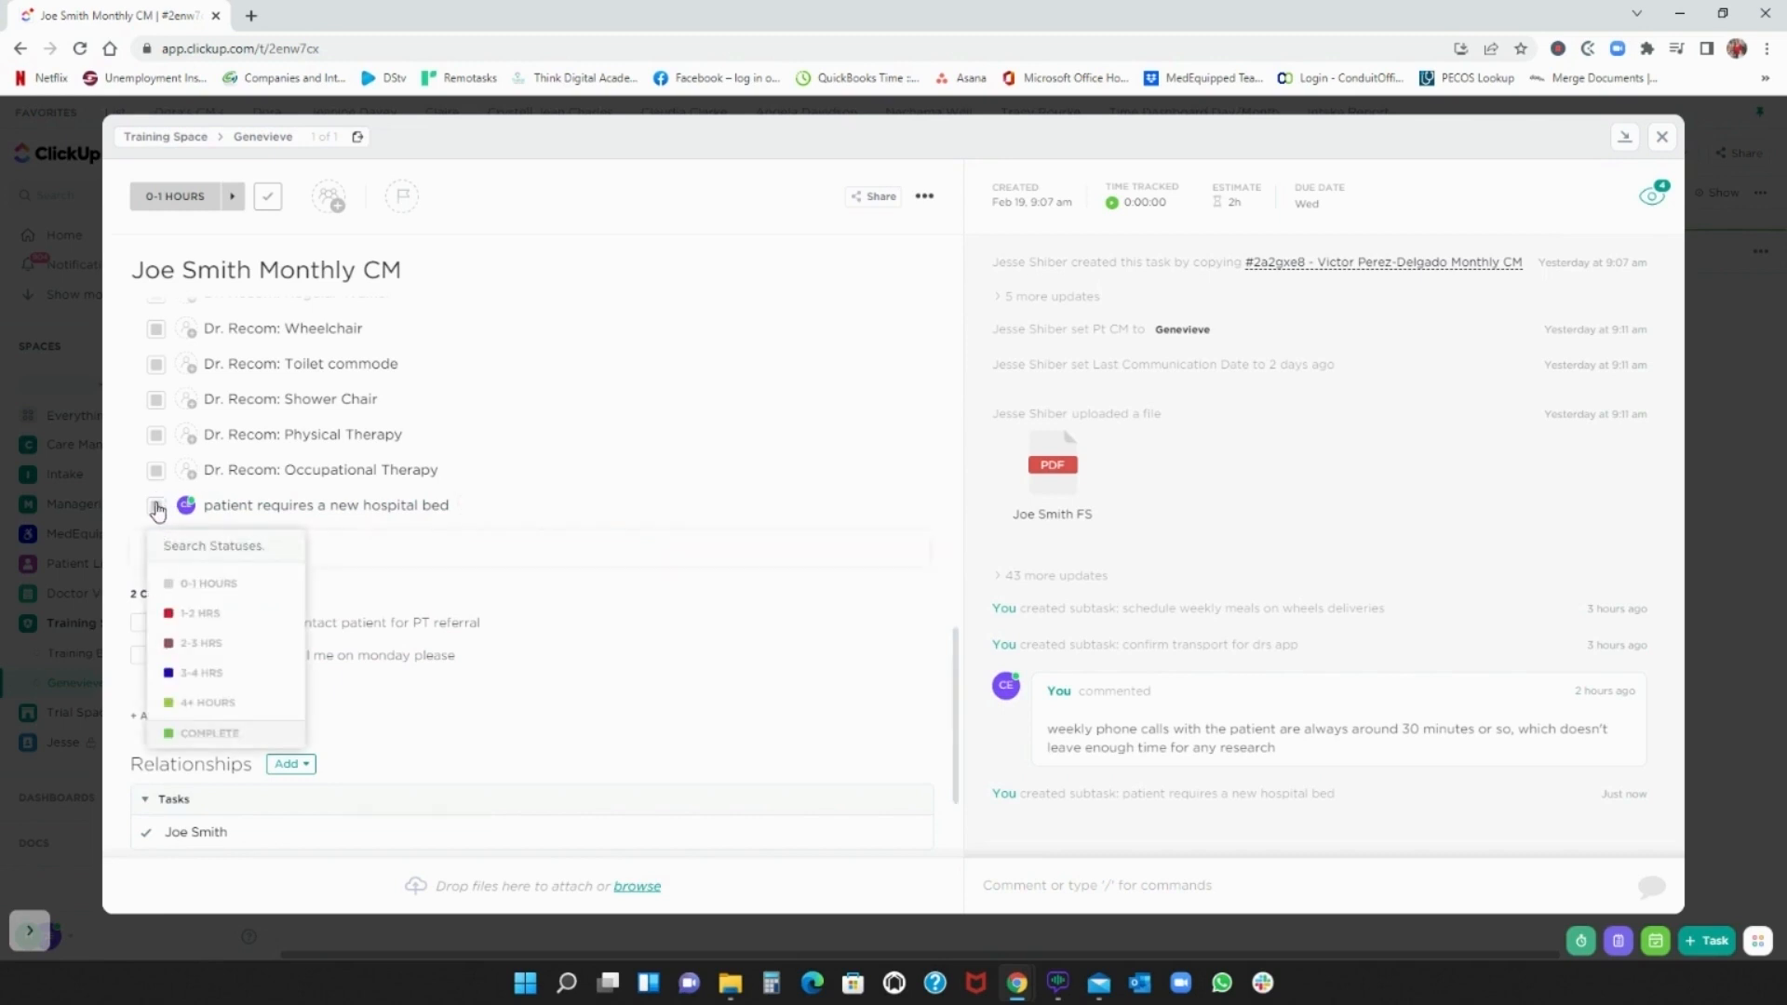
pyautogui.click(216, 735)
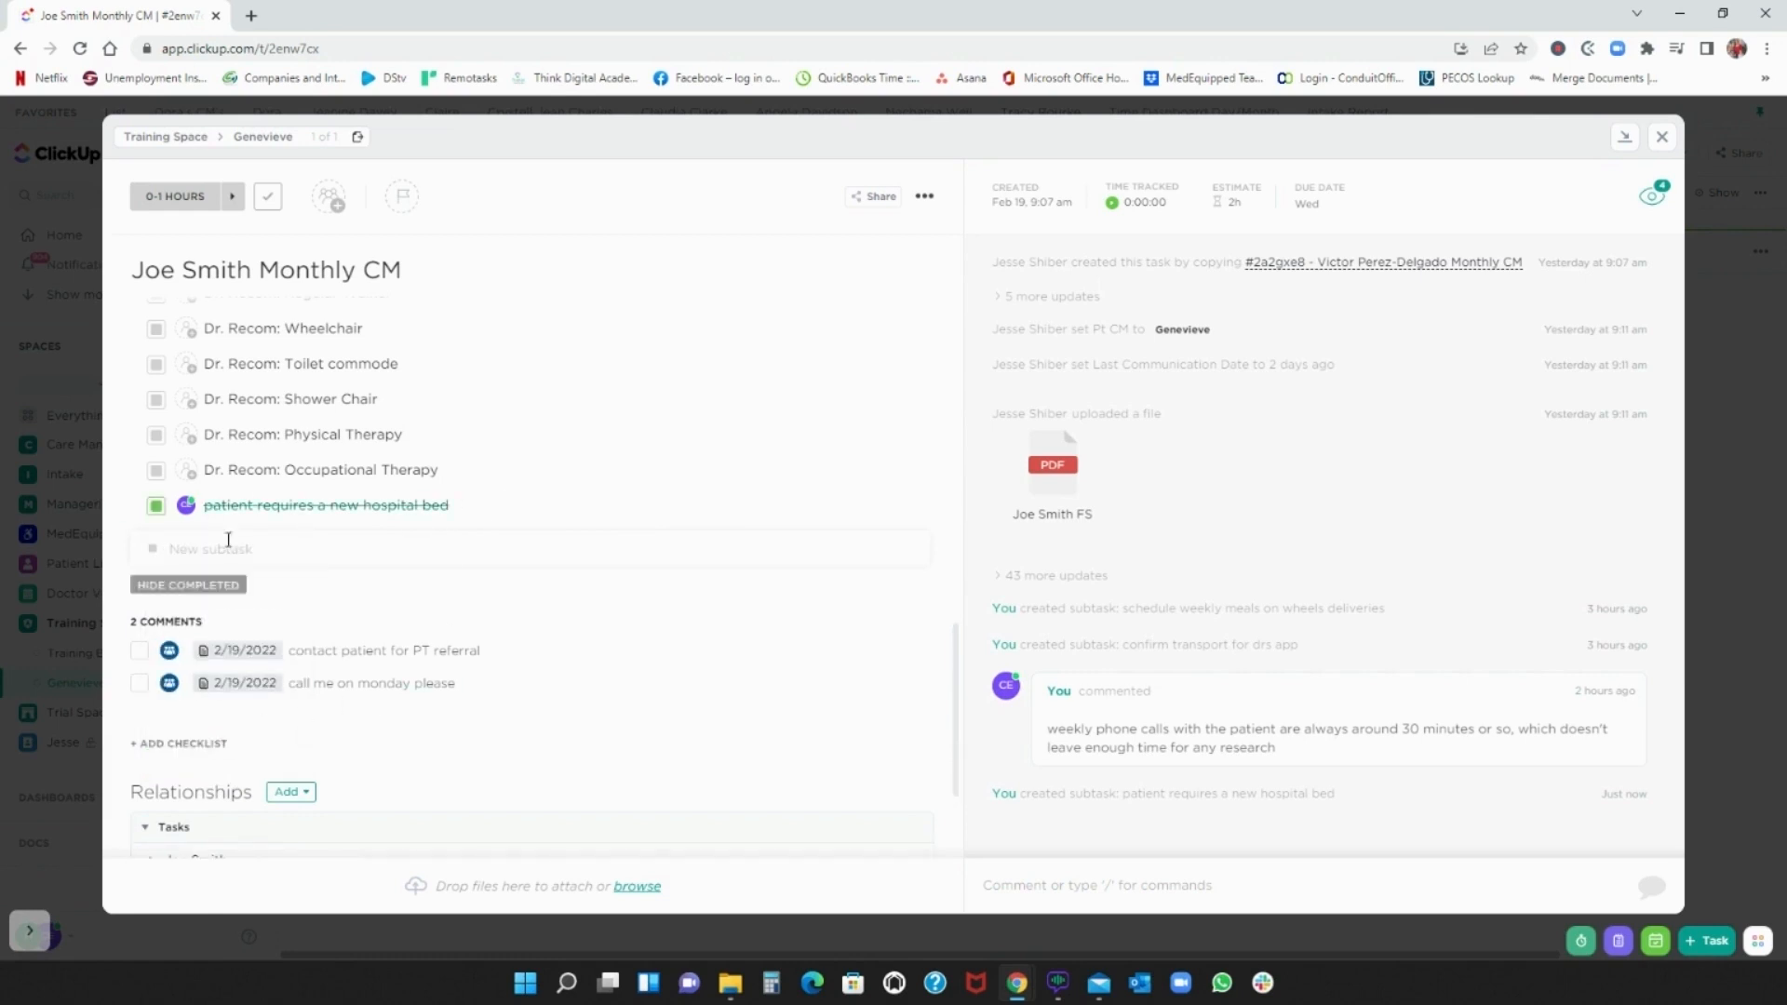
pyautogui.click(173, 588)
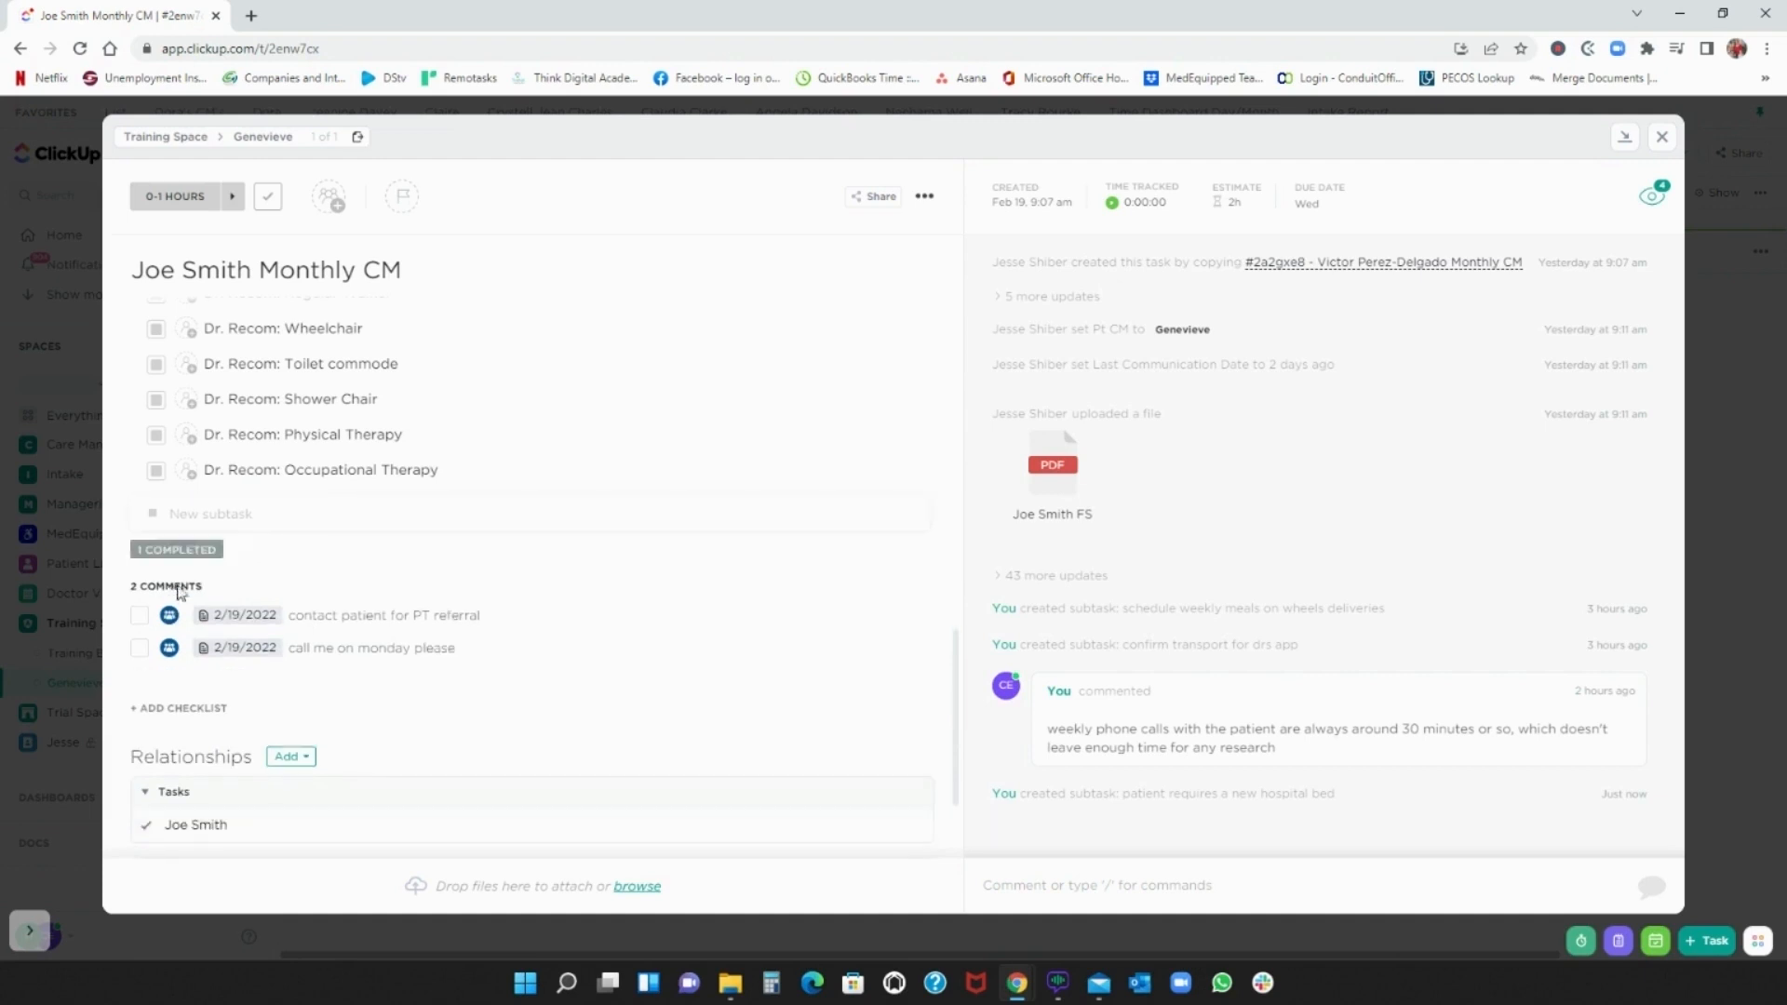
pyautogui.scroll(-3, 426, 647)
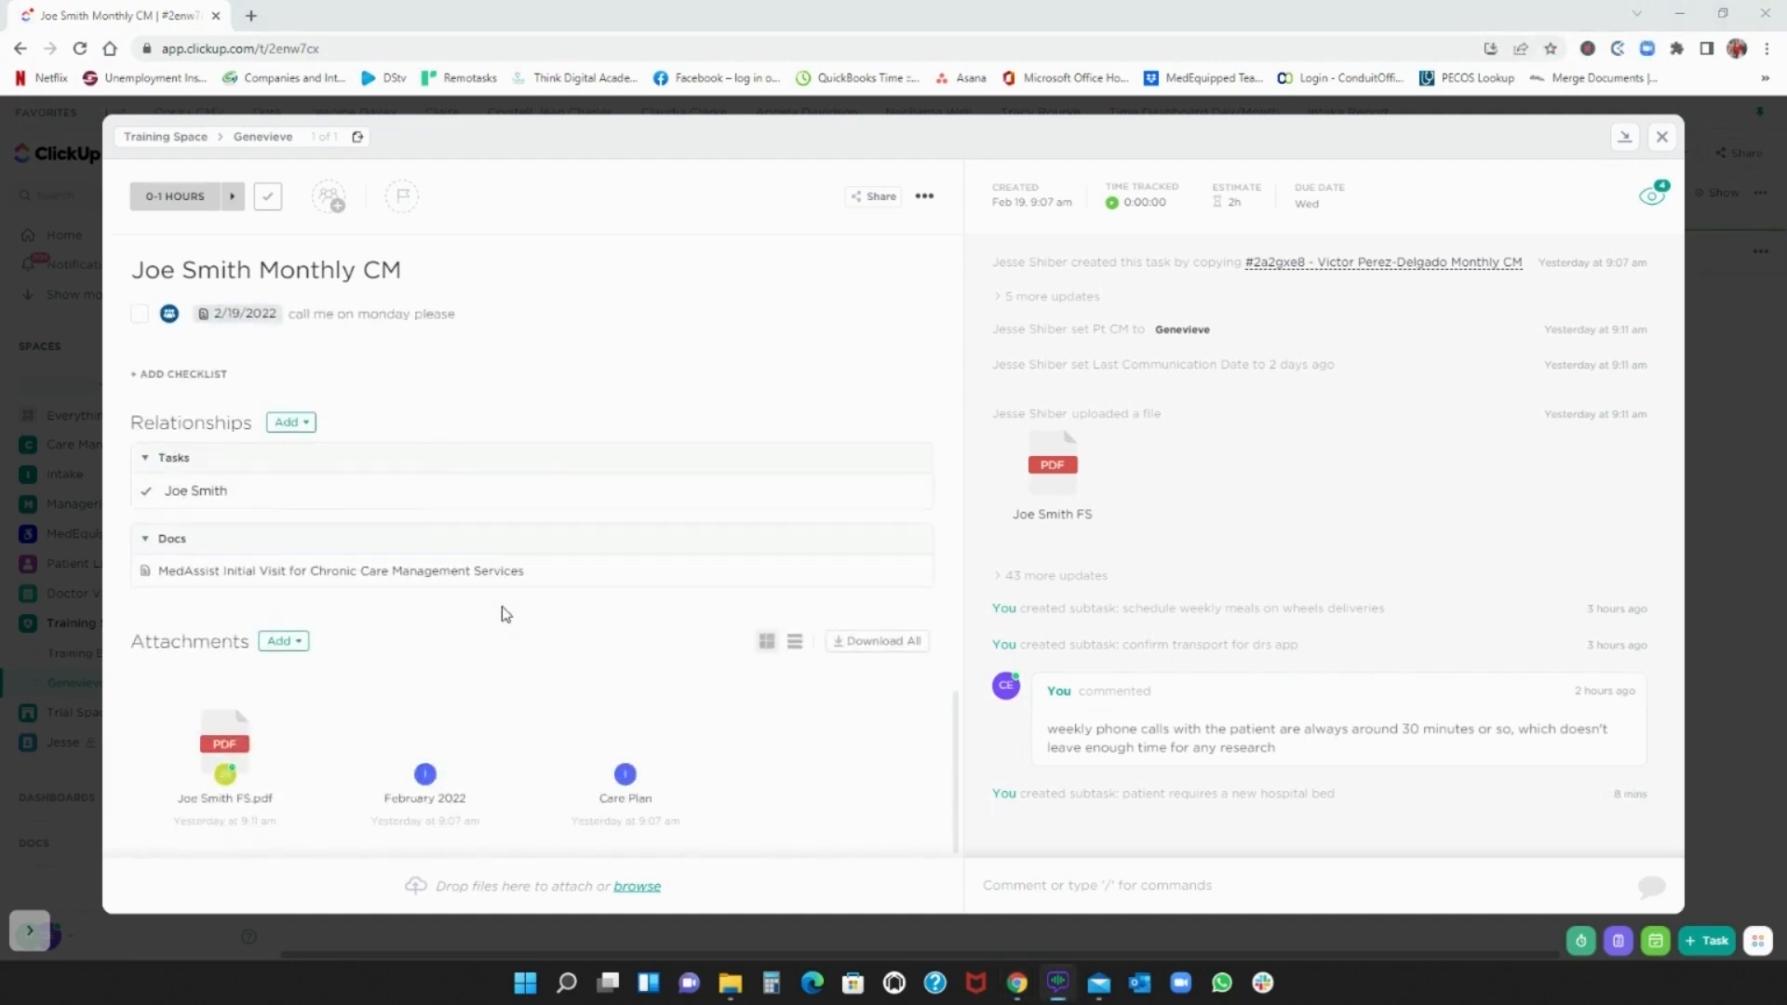